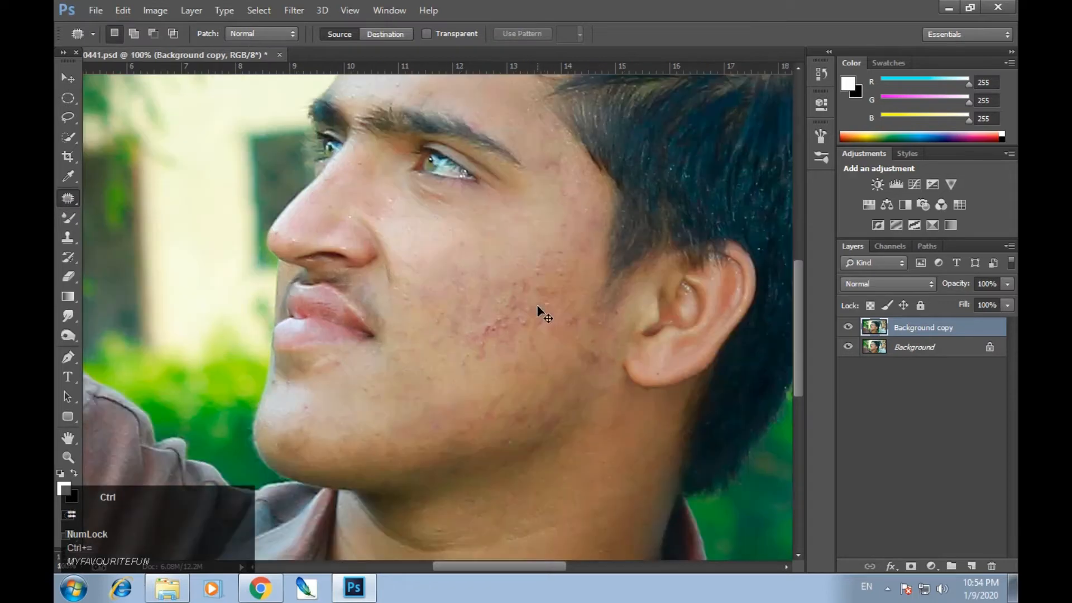
# - Patch the blemishes on the lower cheek and jaw with clean neighbouring skin on the Background copy layer
pyautogui.press('space')
pyautogui.moveTo(452, 312); pyautogui.dragTo(427, 267)
pyautogui.moveTo(473, 344)
pyautogui.mouseDown()
pyautogui.moveTo(449, 367)
pyautogui.moveTo(471, 380)
pyautogui.moveTo(510, 369)
pyautogui.moveTo(468, 352)
pyautogui.moveTo(465, 376)
pyautogui.moveTo(501, 375)
pyautogui.moveTo(476, 341)
pyautogui.mouseUp()
pyautogui.moveTo(485, 357); pyautogui.dragTo(464, 342)
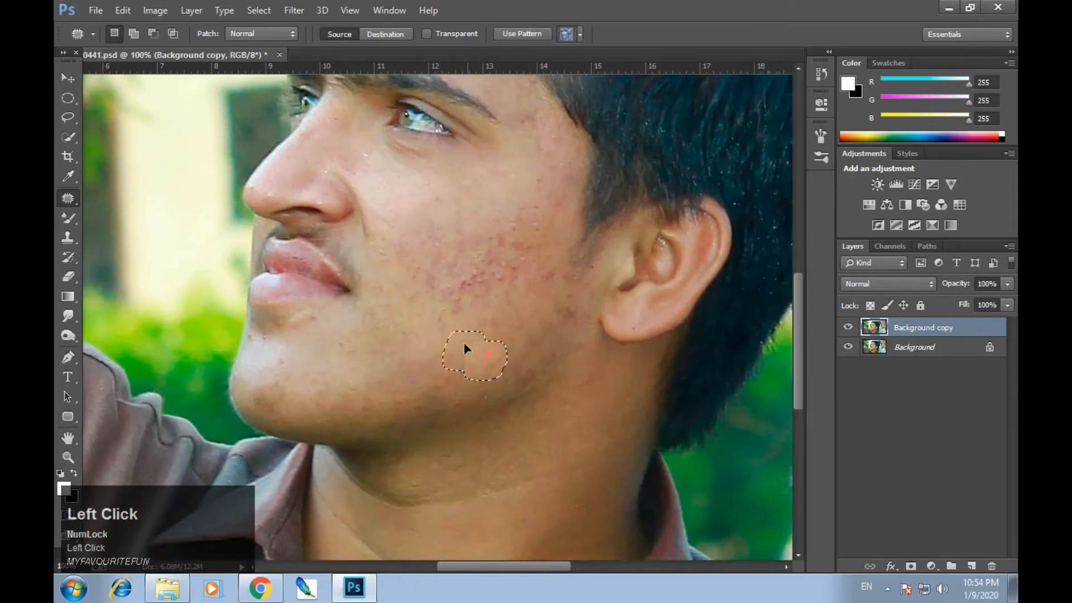
pyautogui.click(428, 338)
pyautogui.moveTo(371, 373)
pyautogui.mouseDown()
pyautogui.moveTo(404, 393)
pyautogui.moveTo(373, 370)
pyautogui.mouseUp()
pyautogui.moveTo(391, 380); pyautogui.dragTo(379, 337)
pyautogui.click(380, 337)
# - Patch the spots on the upper cheek below the eye with smoother skin beside them
pyautogui.press('space')
pyautogui.moveTo(502, 287); pyautogui.dragTo(491, 359)
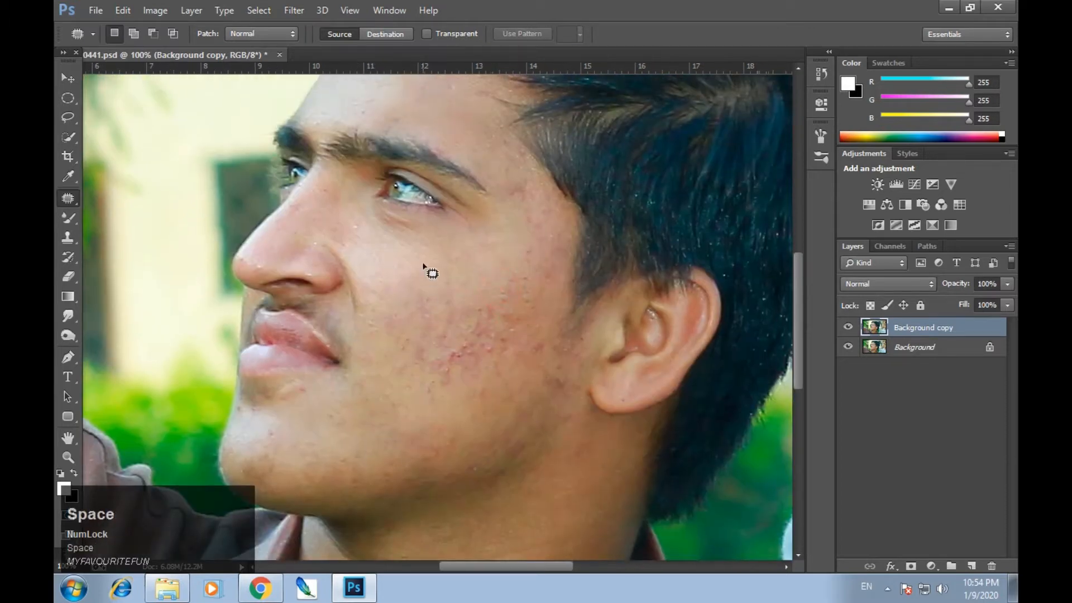
pyautogui.moveTo(419, 250); pyautogui.dragTo(437, 263)
pyautogui.moveTo(423, 263)
pyautogui.mouseDown()
pyautogui.moveTo(388, 321)
pyautogui.moveTo(425, 328)
pyautogui.moveTo(428, 296)
pyautogui.mouseUp()
pyautogui.click(456, 283)
pyautogui.moveTo(412, 304); pyautogui.dragTo(397, 272)
pyautogui.click(397, 272)
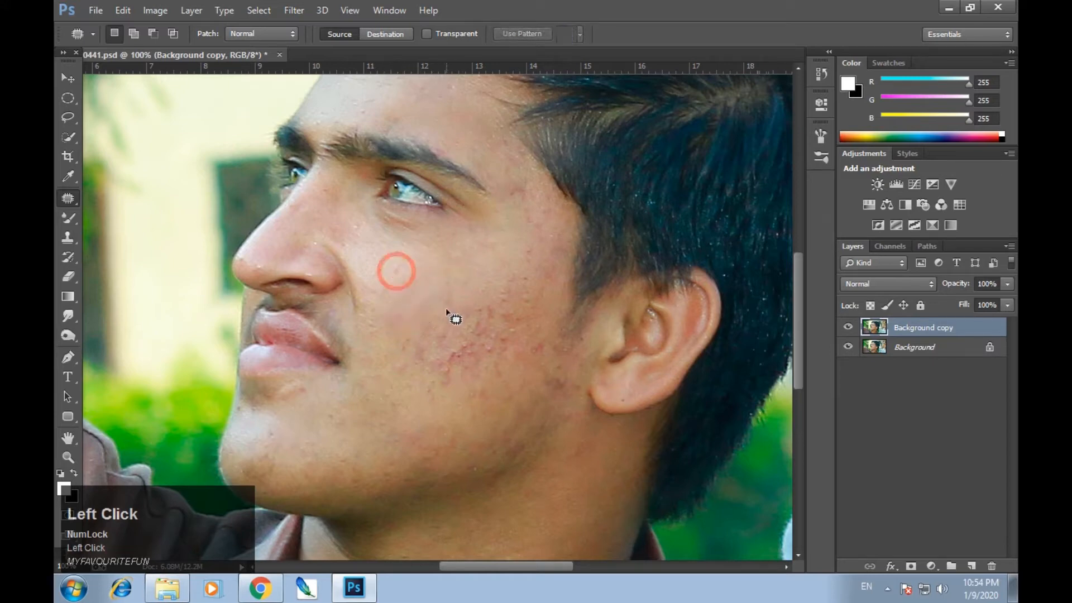
# - Patch the marks on the cheek beside the mouth and along the front edge of the red acne cluster
pyautogui.moveTo(400, 344)
pyautogui.mouseDown()
pyautogui.moveTo(429, 359)
pyautogui.moveTo(433, 324)
pyautogui.moveTo(394, 357)
pyautogui.moveTo(402, 364)
pyautogui.moveTo(409, 316)
pyautogui.mouseUp()
pyautogui.click(401, 303)
pyautogui.moveTo(407, 326)
pyautogui.mouseDown()
pyautogui.moveTo(438, 292)
pyautogui.moveTo(421, 390)
pyautogui.mouseUp()
pyautogui.click(437, 291)
pyautogui.moveTo(464, 360); pyautogui.dragTo(452, 333)
pyautogui.moveTo(440, 345)
pyautogui.mouseDown()
pyautogui.moveTo(422, 325)
pyautogui.moveTo(426, 394)
pyautogui.mouseUp()
pyautogui.moveTo(460, 344)
pyautogui.mouseDown()
pyautogui.moveTo(453, 336)
pyautogui.moveTo(422, 366)
pyautogui.mouseUp()
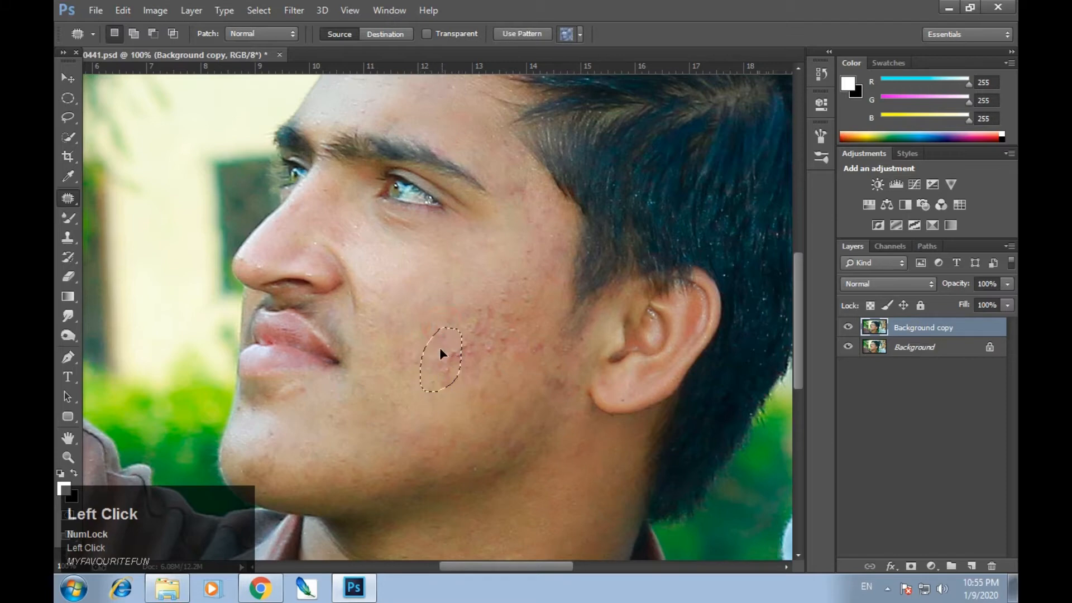
pyautogui.click(440, 350)
# - Patch the red acne cluster in the middle of the cheek with clear skin from above it
pyautogui.moveTo(484, 296)
pyautogui.mouseDown()
pyautogui.moveTo(443, 333)
pyautogui.moveTo(463, 363)
pyautogui.moveTo(500, 331)
pyautogui.moveTo(490, 298)
pyautogui.moveTo(471, 313)
pyautogui.moveTo(430, 266)
pyautogui.mouseUp()
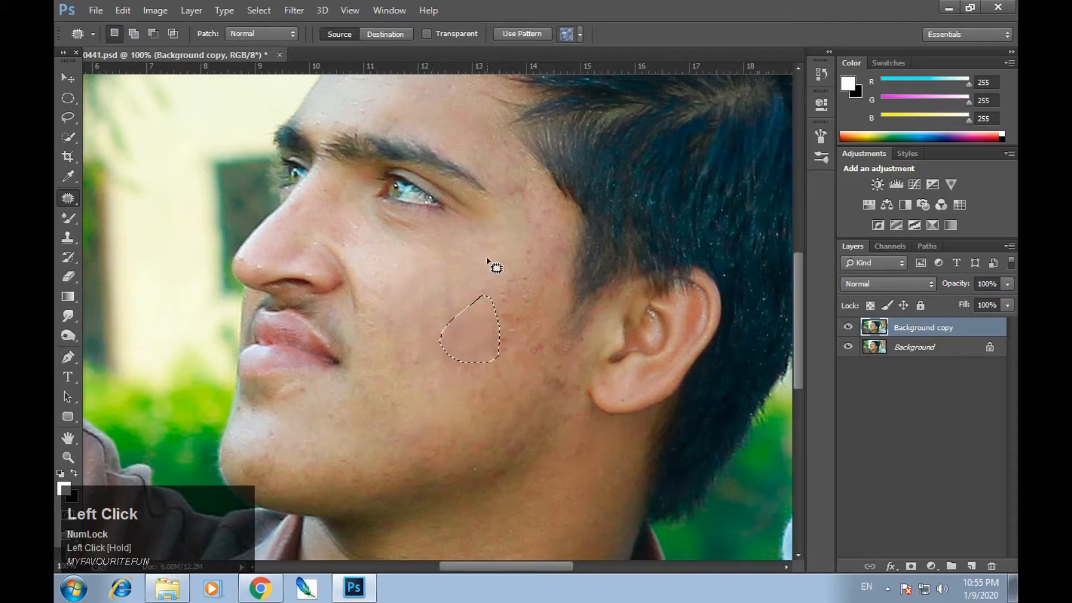
pyautogui.click(487, 258)
pyautogui.moveTo(500, 307); pyautogui.dragTo(493, 349)
pyautogui.moveTo(515, 304); pyautogui.dragTo(507, 305)
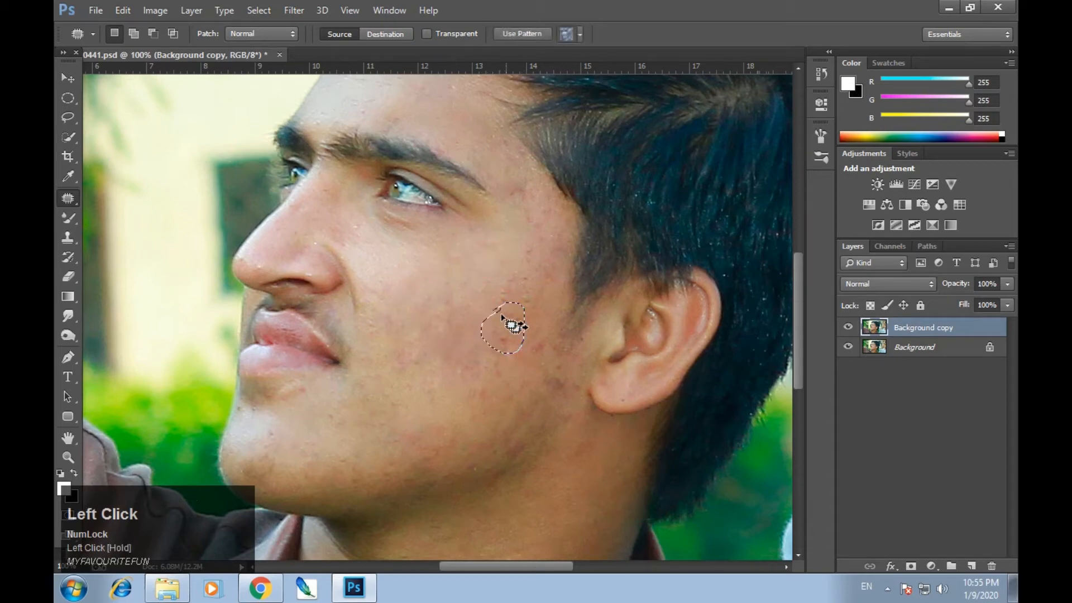
pyautogui.click(517, 304)
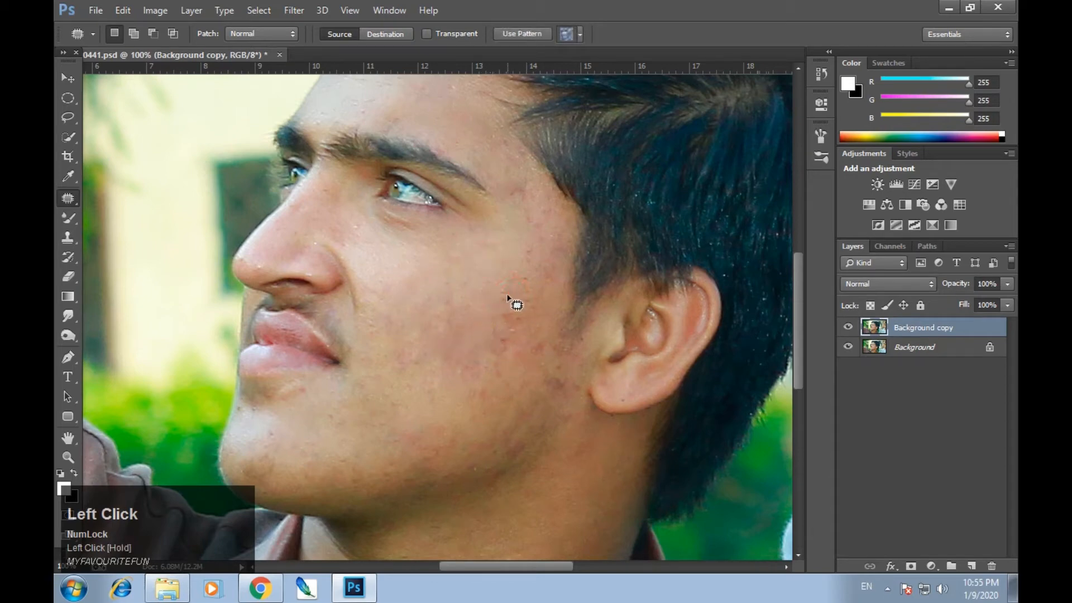
# - Patch the remaining marks on the rear cheek between the acne area and the earlobe
pyautogui.moveTo(522, 344)
pyautogui.mouseDown()
pyautogui.moveTo(539, 362)
pyautogui.moveTo(547, 340)
pyautogui.moveTo(536, 331)
pyautogui.moveTo(527, 350)
pyautogui.moveTo(555, 373)
pyautogui.mouseUp()
pyautogui.click(470, 292)
pyautogui.click(502, 334)
pyautogui.click(524, 398)
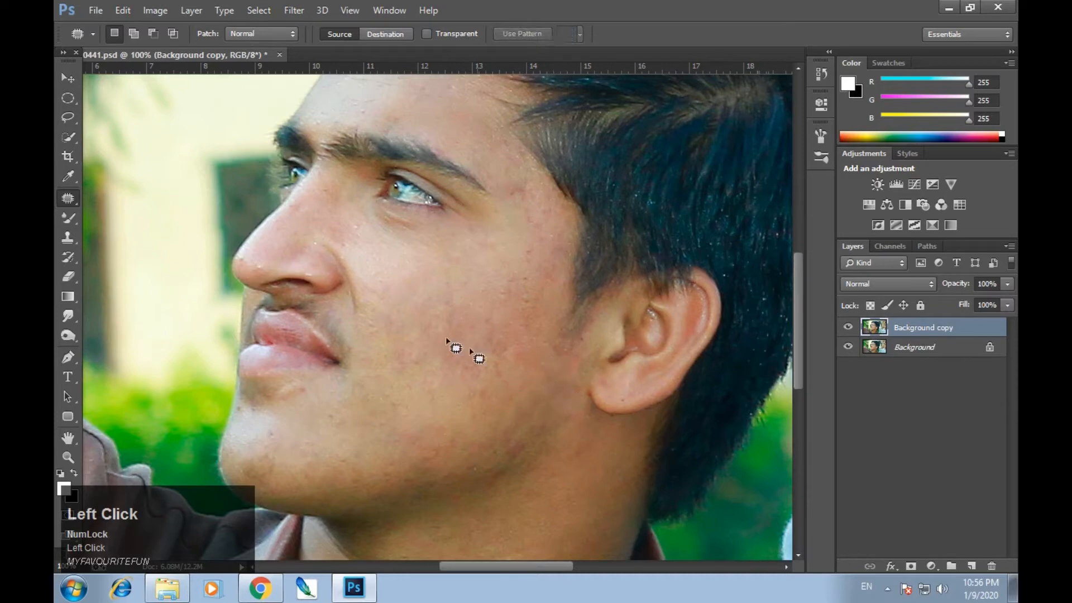
# - Patch the blemishes on the temple beside the eyebrow end and on the upper cheek just below it
pyautogui.moveTo(512, 169)
pyautogui.mouseDown()
pyautogui.moveTo(536, 218)
pyautogui.moveTo(518, 174)
pyautogui.mouseUp()
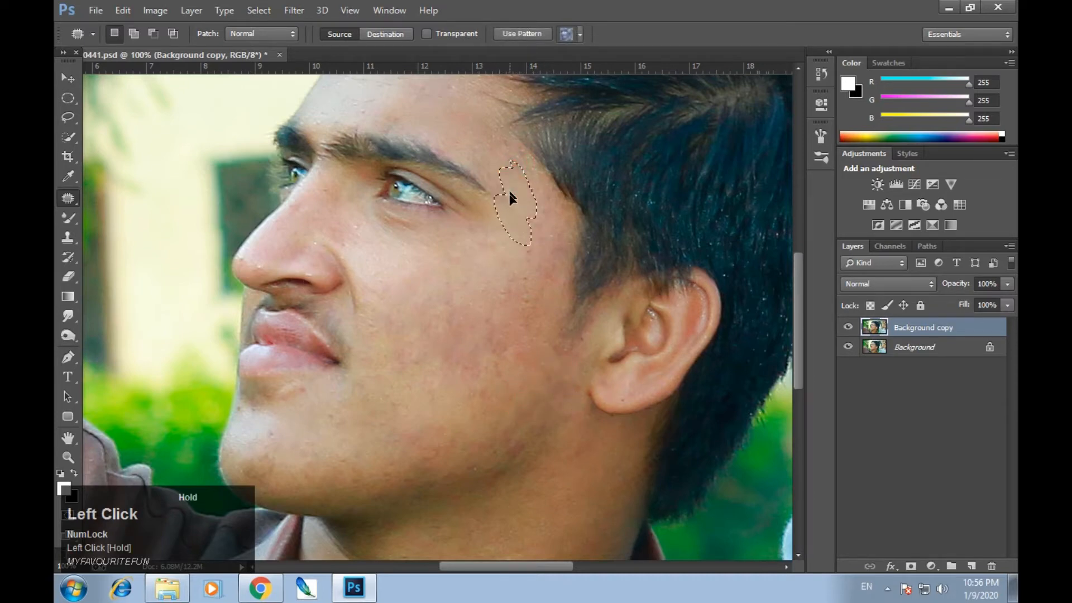
pyautogui.click(538, 227)
pyautogui.moveTo(504, 213); pyautogui.dragTo(533, 260)
pyautogui.moveTo(536, 207); pyautogui.dragTo(532, 226)
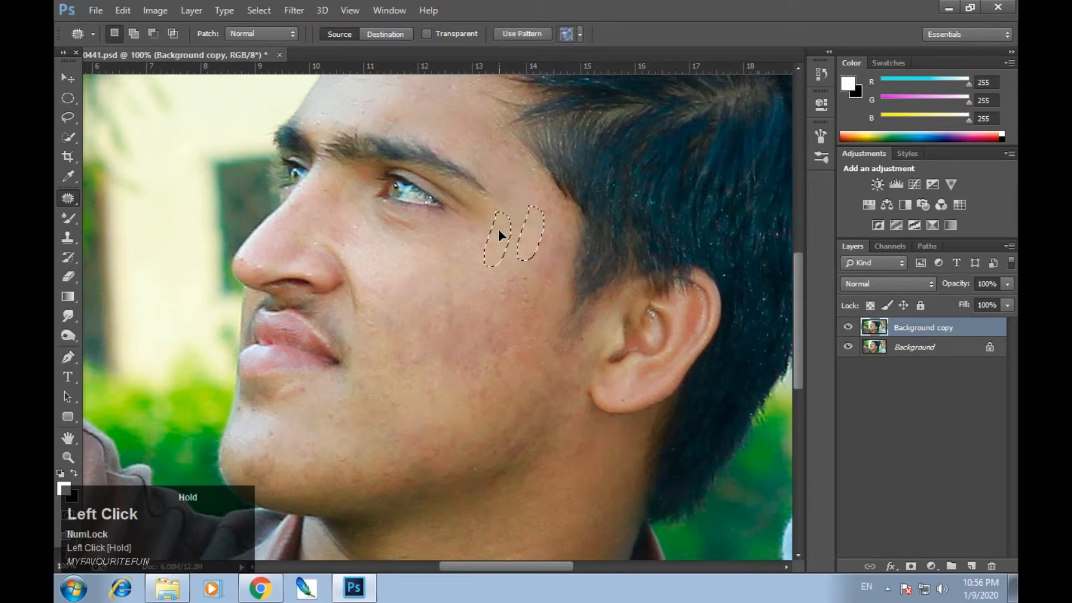
pyautogui.moveTo(521, 269)
pyautogui.mouseDown()
pyautogui.moveTo(533, 309)
pyautogui.moveTo(522, 265)
pyautogui.mouseUp()
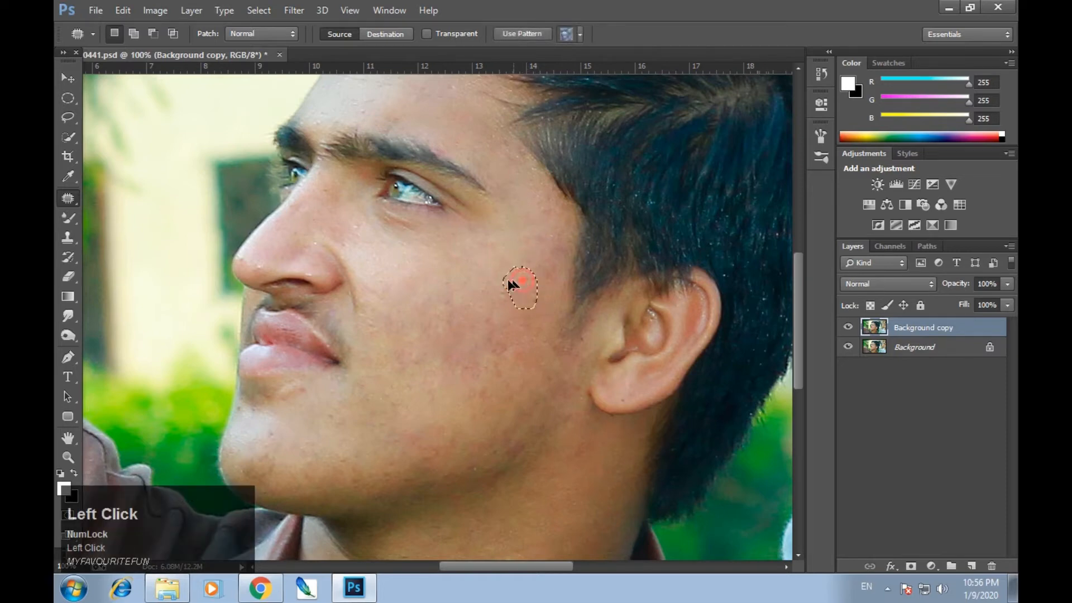
pyautogui.click(528, 263)
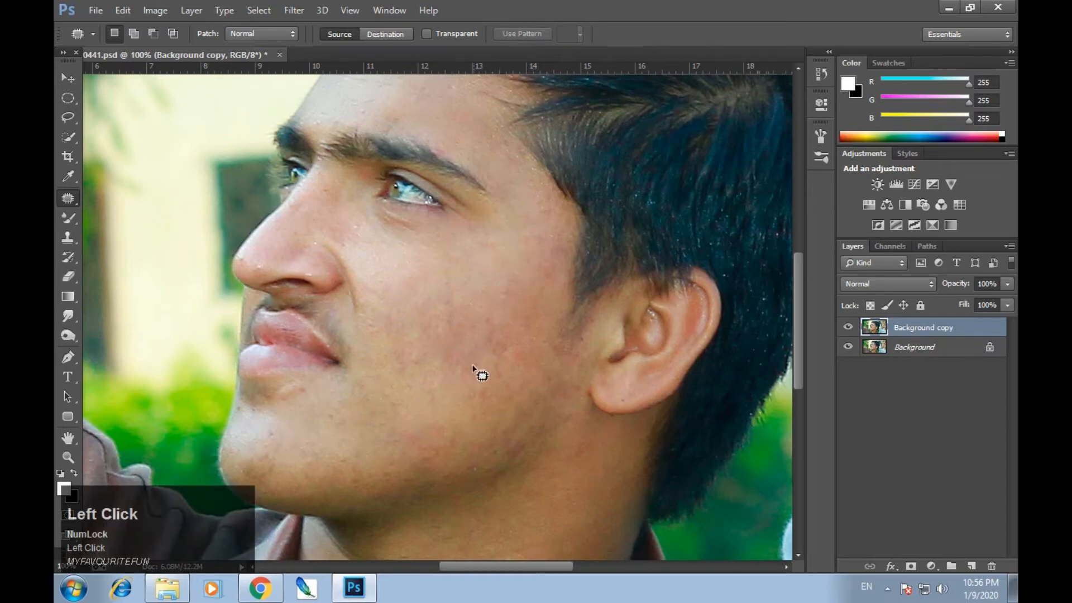
# - Patch the marks on the lower cheek and the uneven skin between the lower lip and chin
pyautogui.moveTo(468, 359)
pyautogui.mouseDown()
pyautogui.moveTo(465, 394)
pyautogui.moveTo(486, 401)
pyautogui.moveTo(470, 360)
pyautogui.mouseUp()
pyautogui.moveTo(471, 371)
pyautogui.mouseDown()
pyautogui.moveTo(454, 401)
pyautogui.moveTo(440, 402)
pyautogui.mouseUp()
pyautogui.click(511, 394)
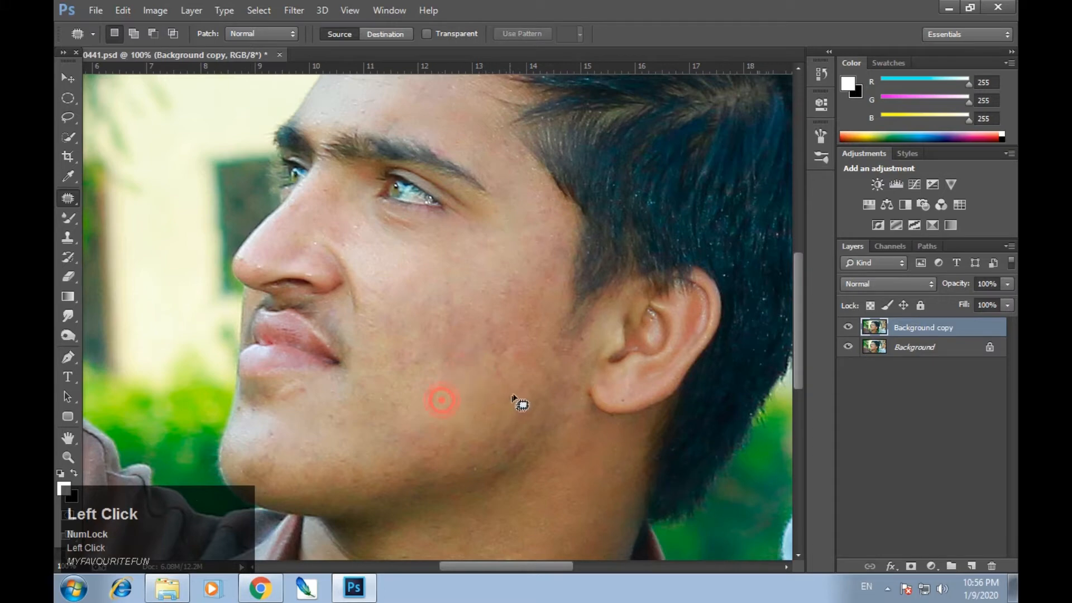
pyautogui.moveTo(289, 381)
pyautogui.mouseDown()
pyautogui.moveTo(281, 402)
pyautogui.moveTo(306, 393)
pyautogui.moveTo(306, 380)
pyautogui.moveTo(342, 411)
pyautogui.mouseUp()
pyautogui.click(303, 407)
pyautogui.click(309, 416)
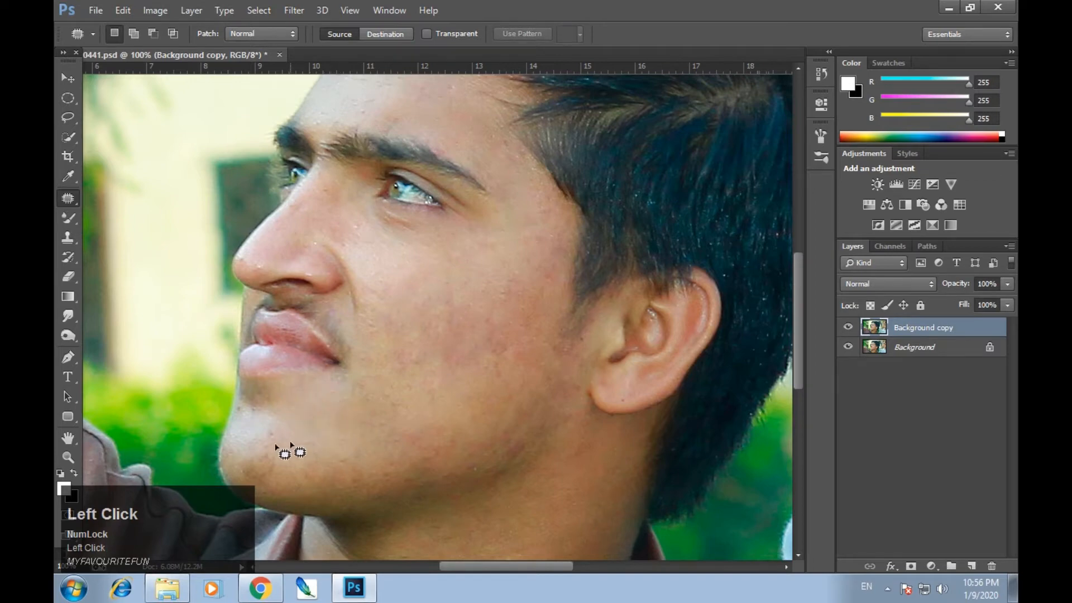
# - Patch the dark spots along the jawline below the cheek with cleaner skin nearby
pyautogui.scroll(-1, 422, 407)
pyautogui.moveTo(515, 385)
pyautogui.mouseDown()
pyautogui.moveTo(466, 426)
pyautogui.moveTo(510, 417)
pyautogui.moveTo(470, 386)
pyautogui.moveTo(527, 406)
pyautogui.moveTo(491, 442)
pyautogui.moveTo(537, 426)
pyautogui.mouseUp()
pyautogui.click(532, 397)
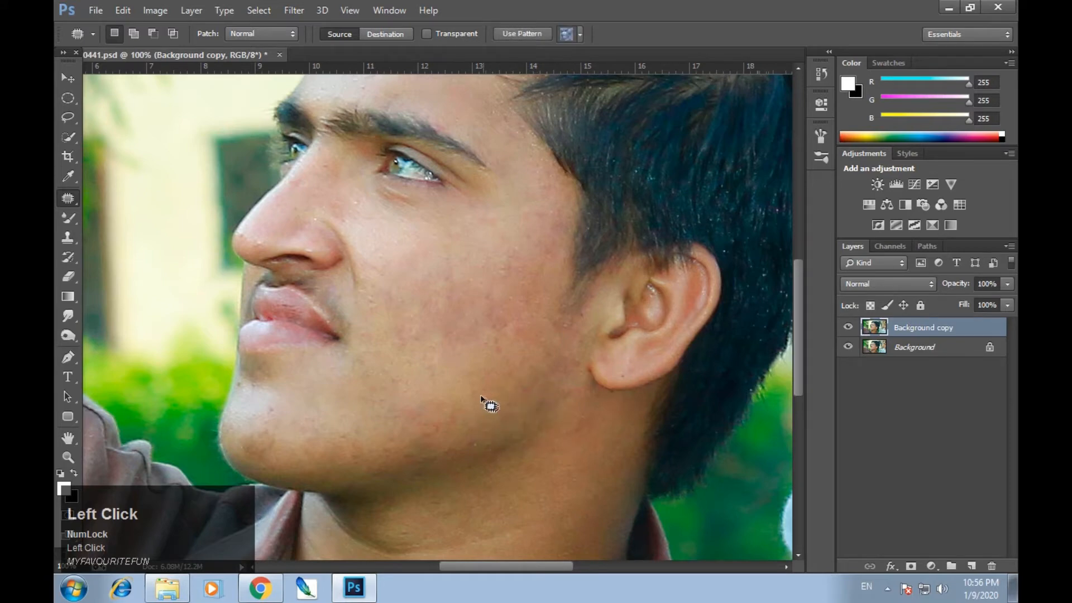
pyautogui.moveTo(419, 411)
pyautogui.mouseDown()
pyautogui.moveTo(457, 417)
pyautogui.moveTo(441, 400)
pyautogui.mouseUp()
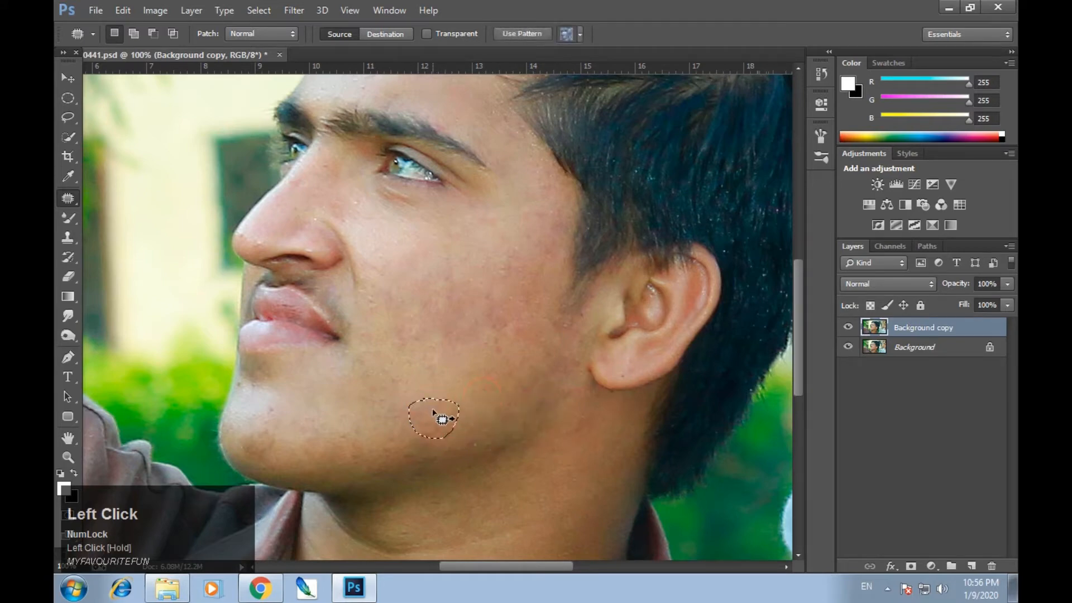
pyautogui.click(442, 376)
pyautogui.scroll(3, 491, 411)
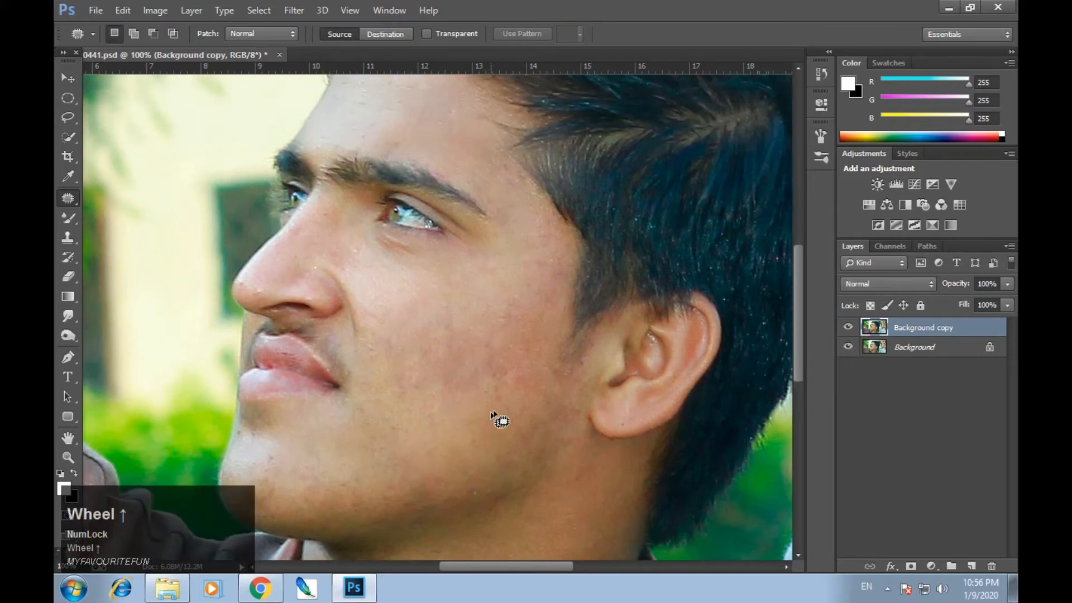
# - Patch the reddish skin between the outer eye corner and the sideburn
pyautogui.moveTo(533, 249); pyautogui.dragTo(525, 317)
pyautogui.moveTo(579, 286)
pyautogui.mouseDown()
pyautogui.moveTo(543, 275)
pyautogui.moveTo(540, 309)
pyautogui.mouseUp()
pyautogui.moveTo(569, 268)
pyautogui.mouseDown()
pyautogui.moveTo(560, 246)
pyautogui.moveTo(505, 267)
pyautogui.mouseUp()
pyautogui.click(501, 268)
# - Remove the remaining small spots across the cheek using the Spot Healing Brush at about 45 px
pyautogui.rightClick(82, 191)
pyautogui.click(100, 196)
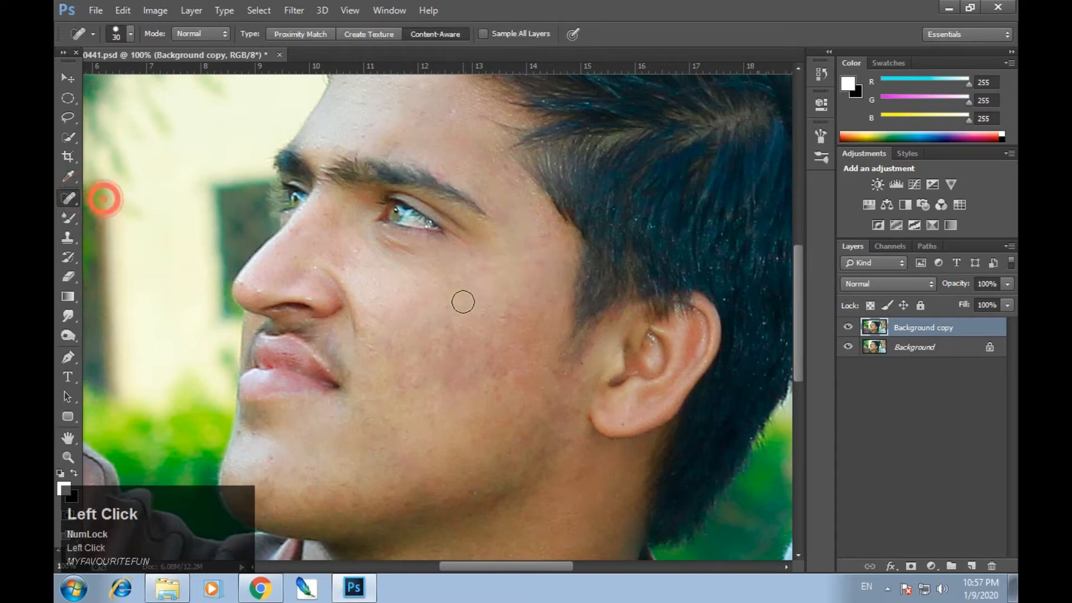
pyautogui.hotkey('ctrl', '-')
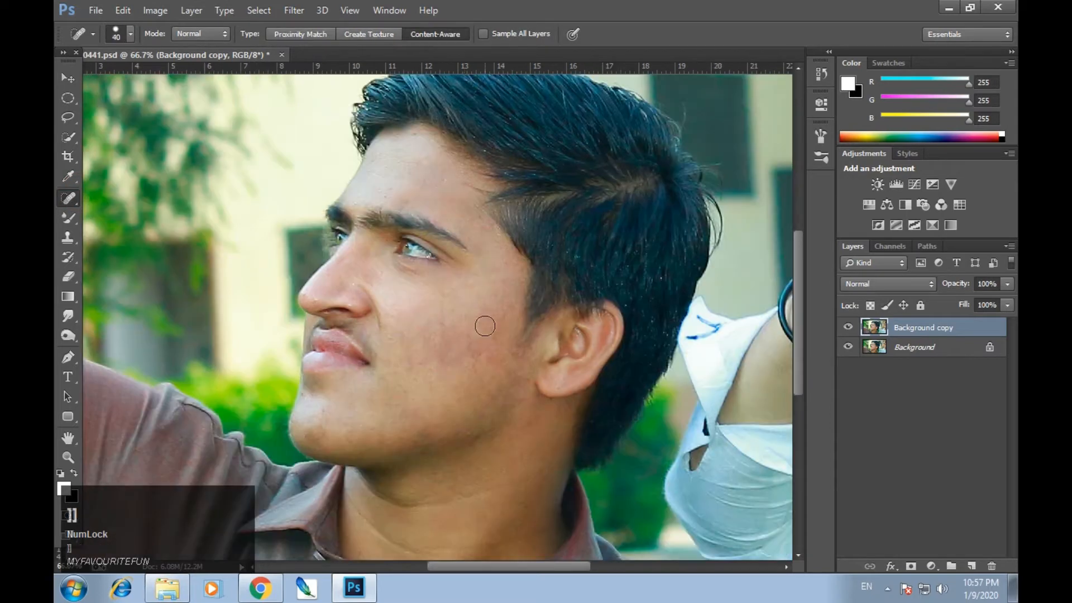
pyautogui.click(442, 314)
pyautogui.moveTo(464, 286)
pyautogui.mouseDown()
pyautogui.moveTo(454, 292)
pyautogui.moveTo(506, 305)
pyautogui.moveTo(491, 302)
pyautogui.mouseUp()
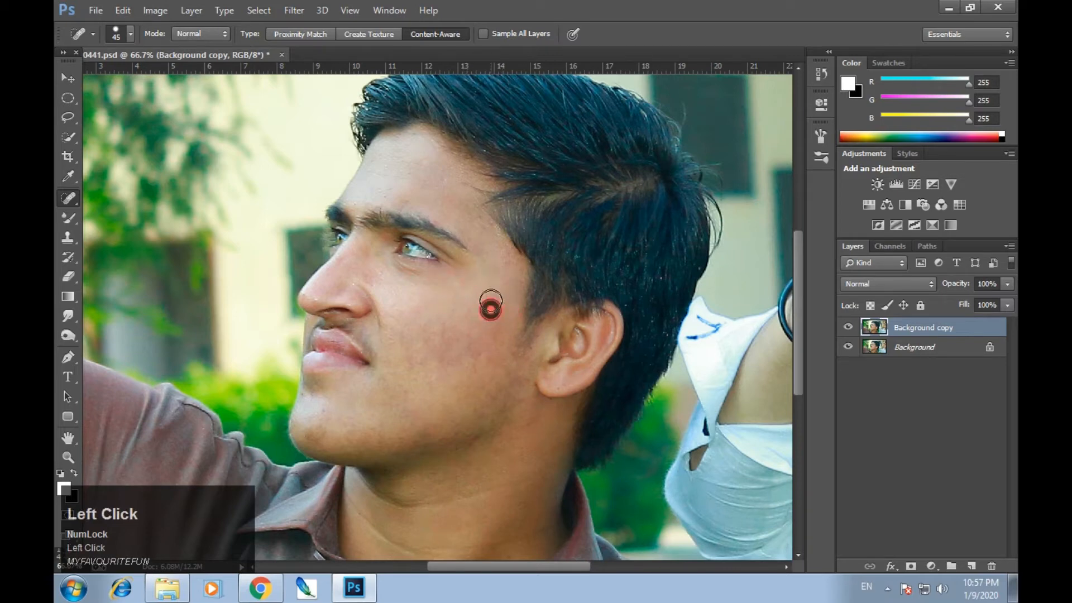
pyautogui.moveTo(411, 313); pyautogui.dragTo(411, 314)
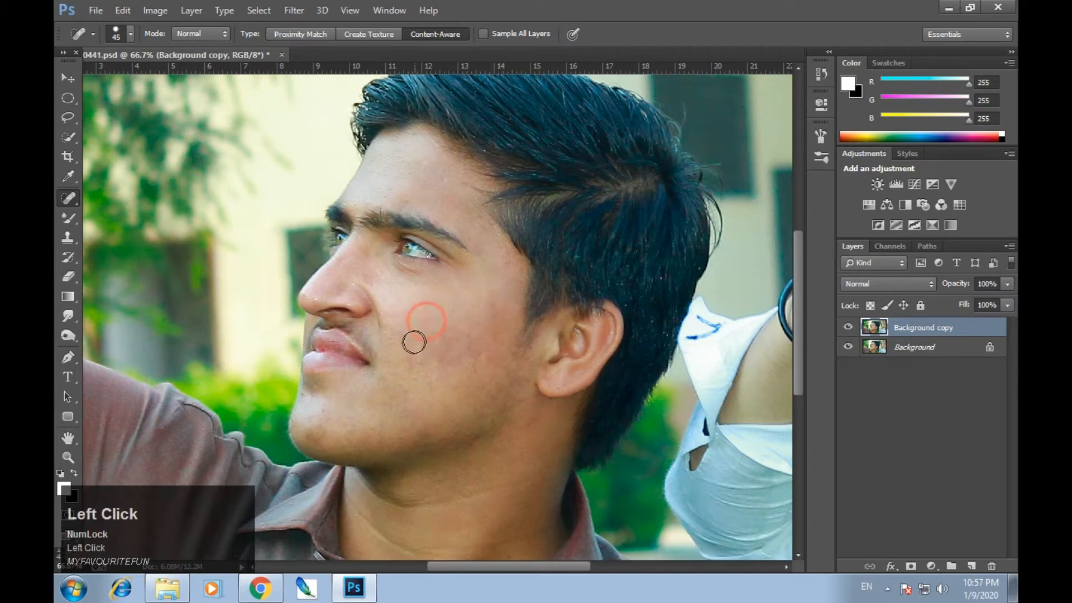
pyautogui.click(413, 363)
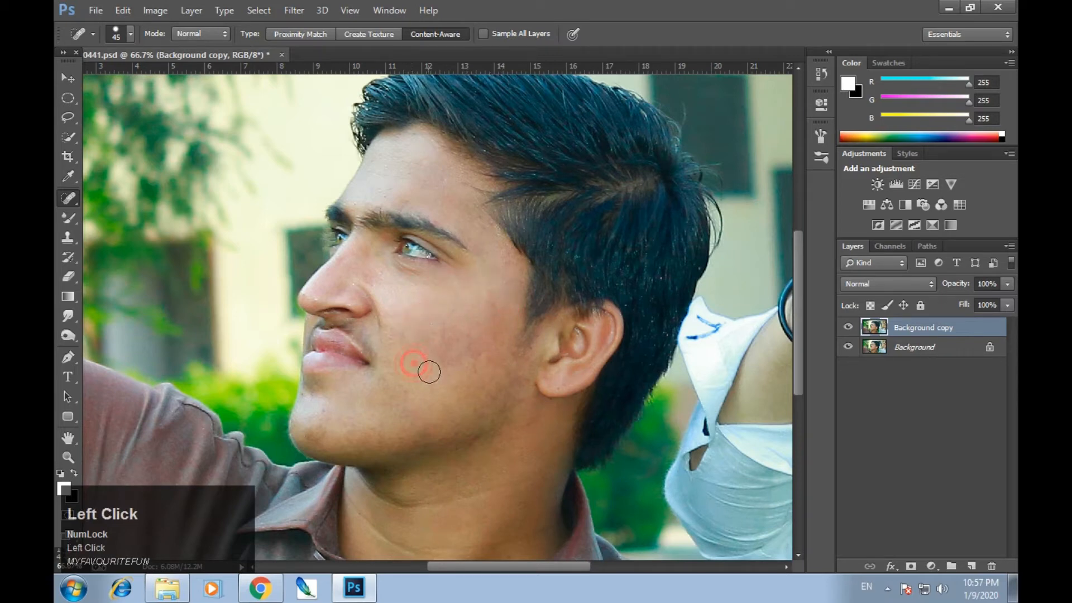
# - Heal the leftover spots on the jaw, chin, cheek and forehead, and compare the retouched layer with the original
pyautogui.click(527, 420)
pyautogui.moveTo(365, 428); pyautogui.dragTo(364, 428)
pyautogui.click(326, 417)
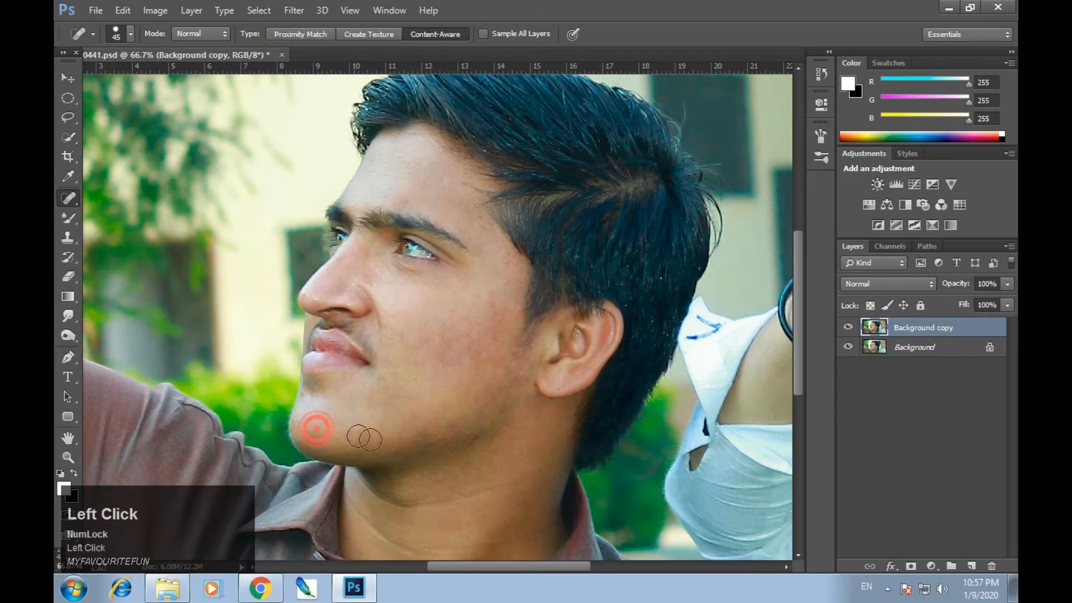
pyautogui.scroll(-1, 434, 491)
pyautogui.click(439, 372)
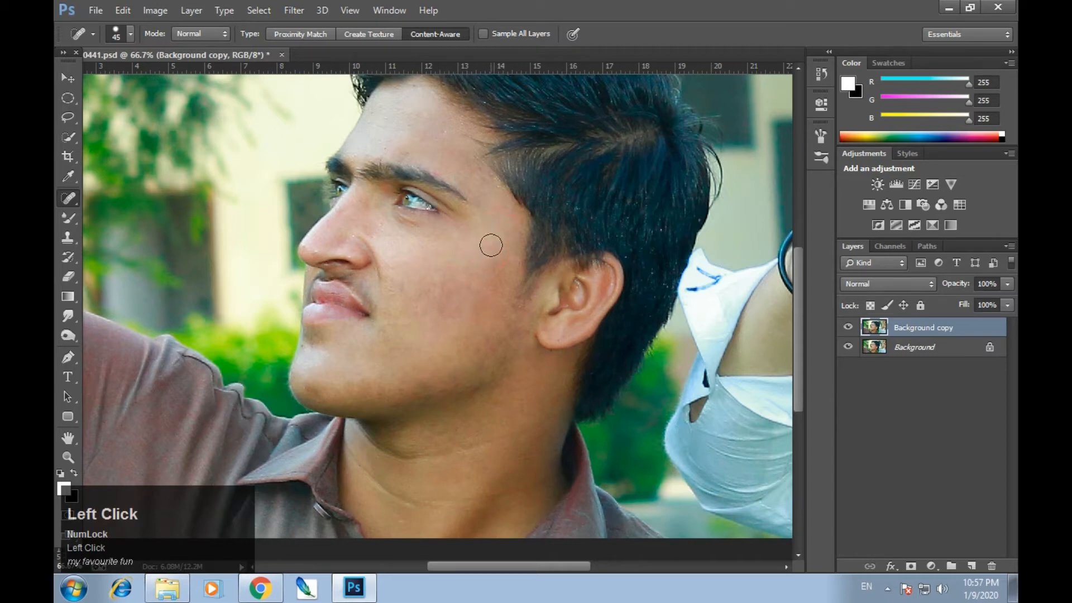
pyautogui.click(391, 141)
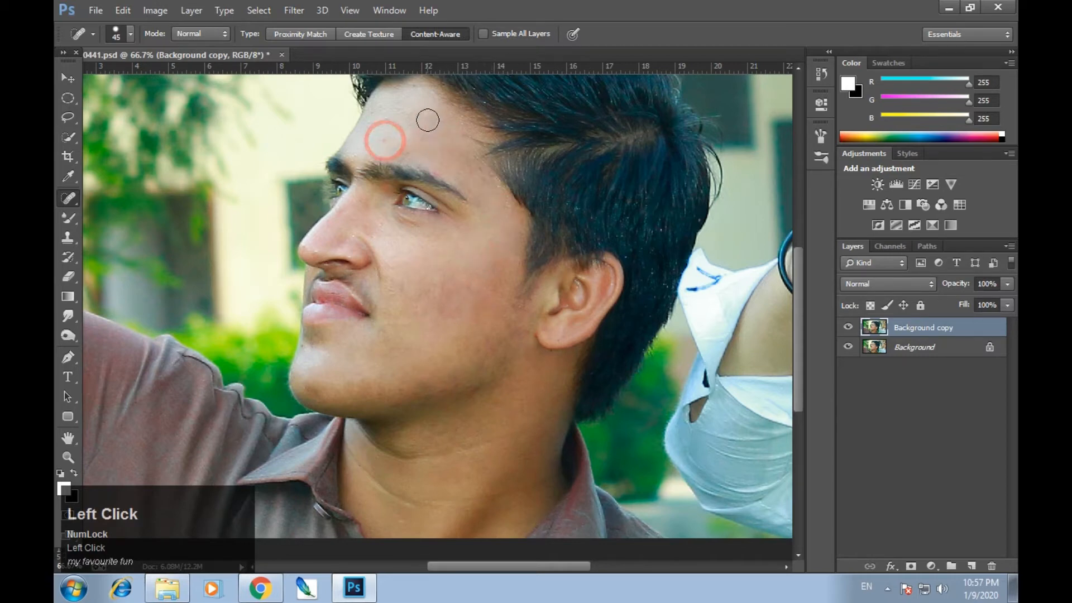
pyautogui.click(427, 276)
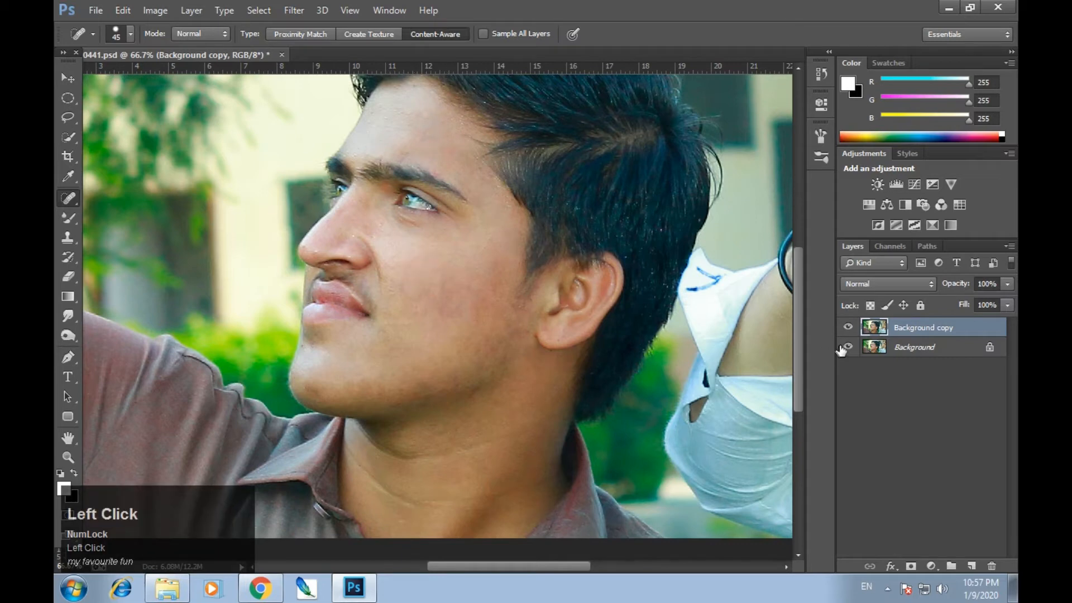
pyautogui.click(847, 328)
pyautogui.click(847, 328)
# - Set up the Mixer Brush with the 482 px rough-edged tip reduced to 125 px, undoing any stray dab
pyautogui.rightClick(65, 215)
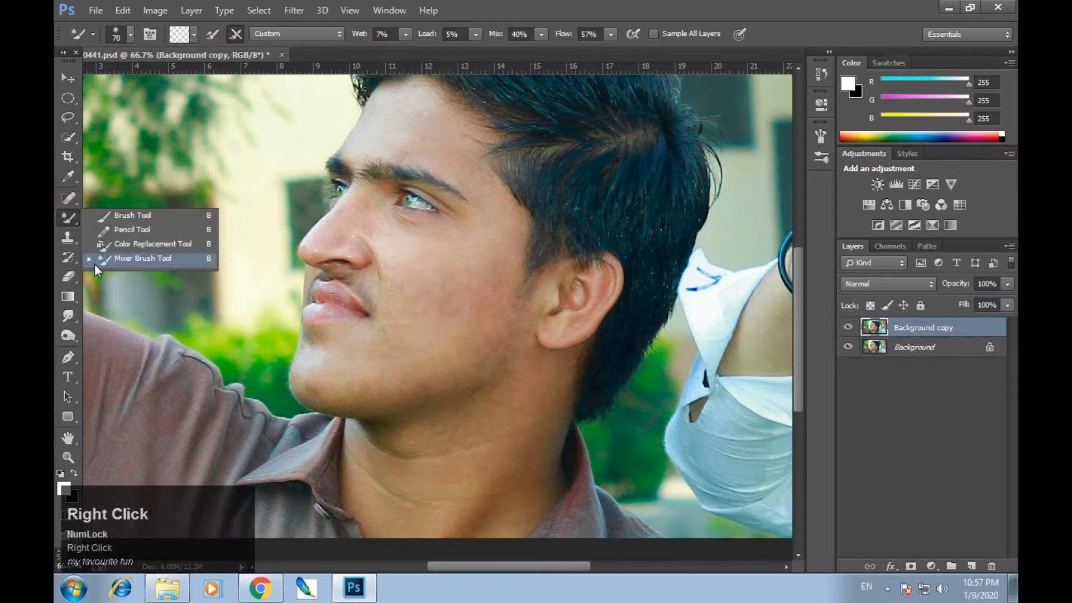
pyautogui.click(94, 263)
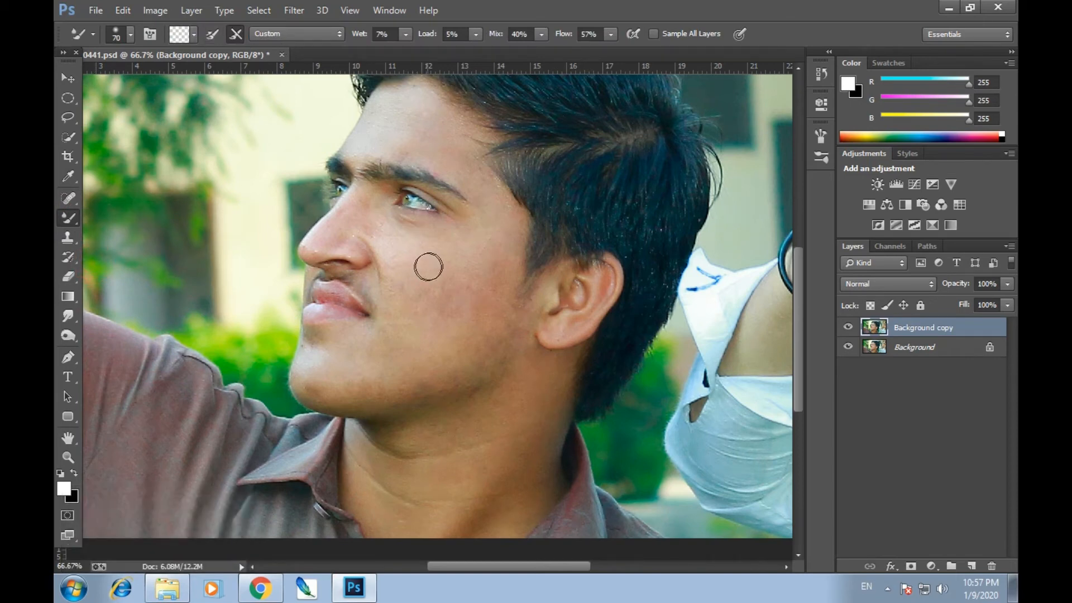
pyautogui.click(130, 34)
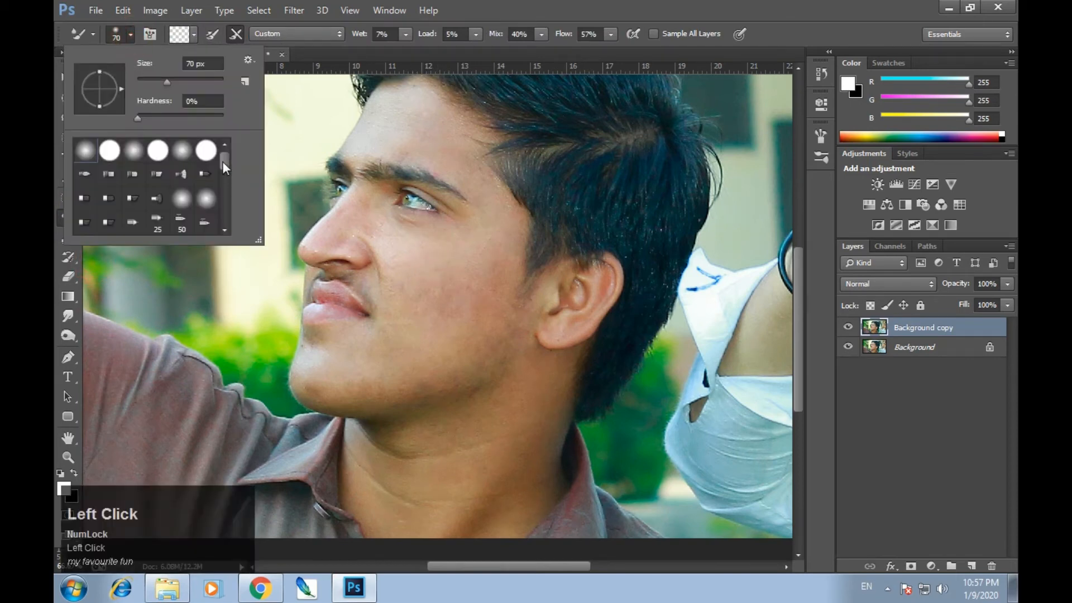
pyautogui.moveTo(222, 160); pyautogui.dragTo(223, 221)
pyautogui.click(182, 220)
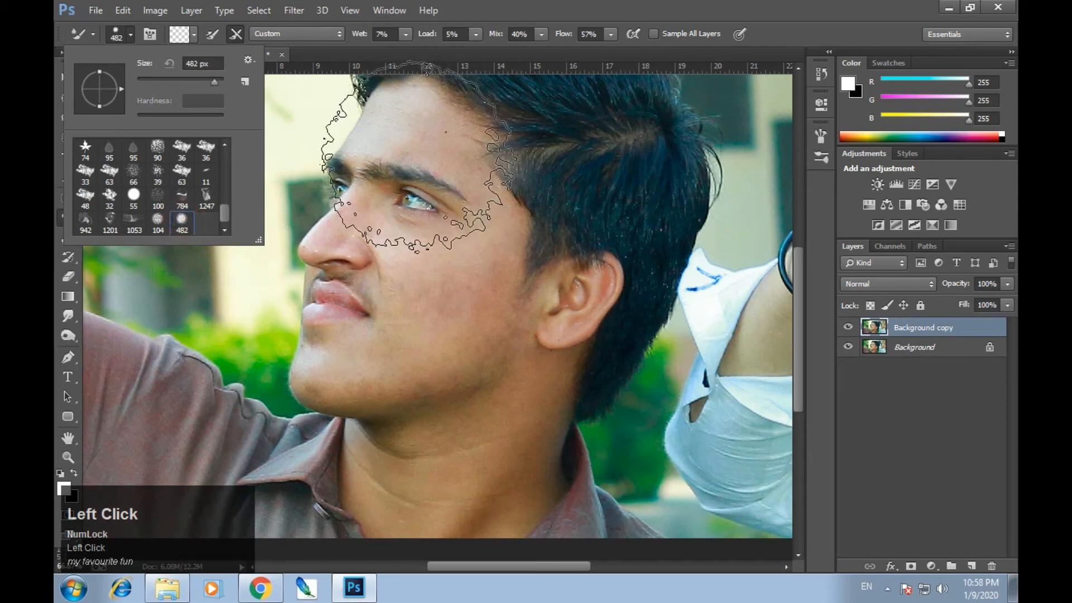
pyautogui.click(418, 162)
pyautogui.press('[')
pyautogui.press('[')
pyautogui.press('[')
pyautogui.press('[')
pyautogui.press('[')
pyautogui.press('[')
pyautogui.press('[')
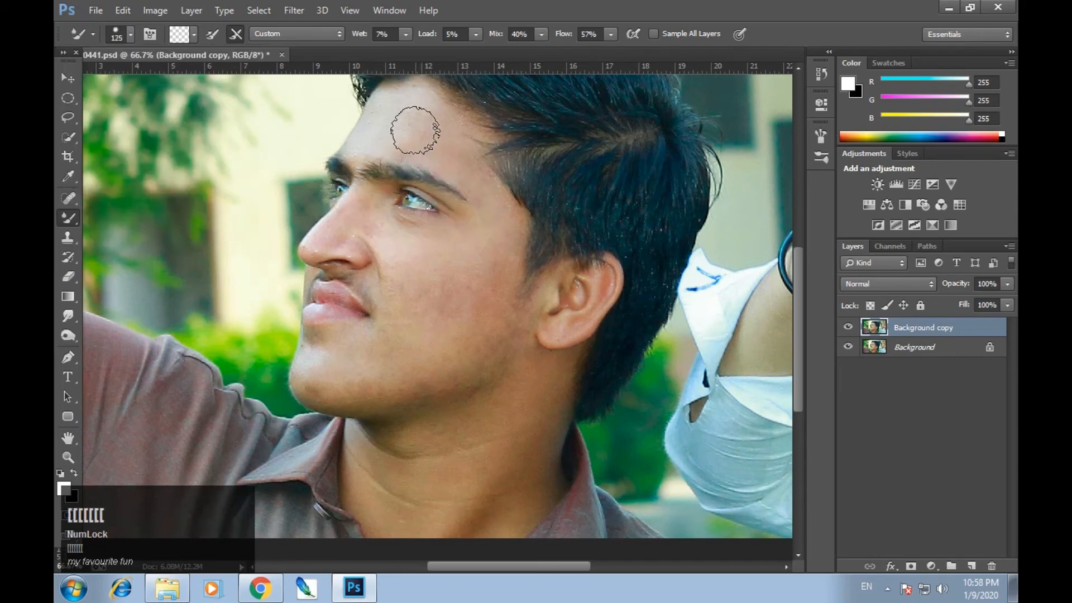
pyautogui.hotkey('ctrl', 'alt', 'z')
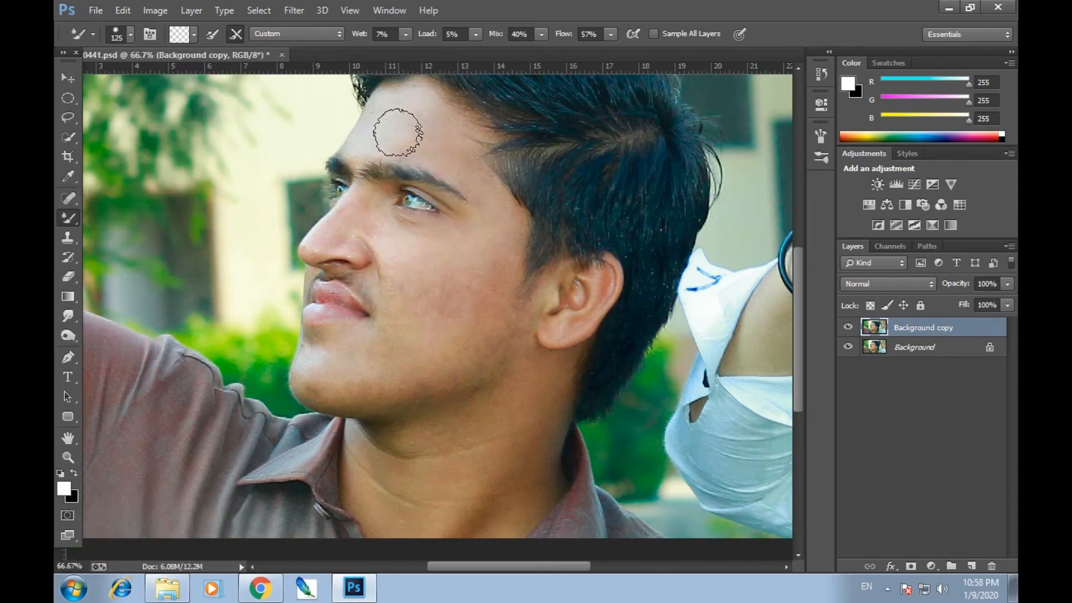
# - Reduce the Mixer Brush size to 70 px and blend the skin on the upper forehead
pyautogui.press('[')
pyautogui.press('[')
pyautogui.press('[')
pyautogui.press('[')
pyautogui.moveTo(384, 102); pyautogui.dragTo(380, 111)
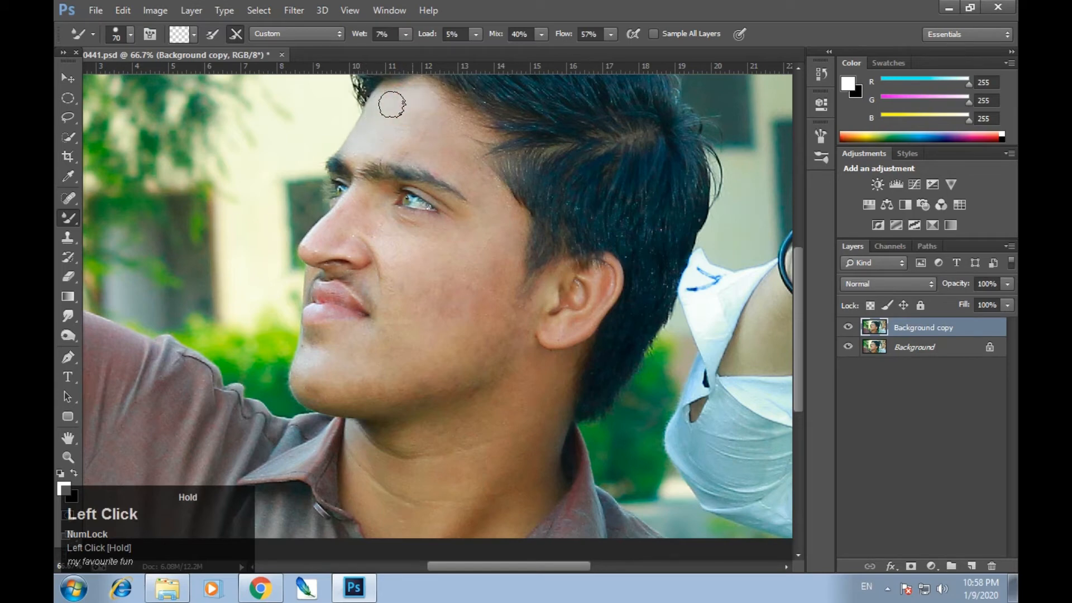
# - Set the Mixer Brush to 29% mix and 43% flow
pyautogui.click(543, 34)
pyautogui.click(534, 50)
pyautogui.click(611, 35)
pyautogui.click(602, 50)
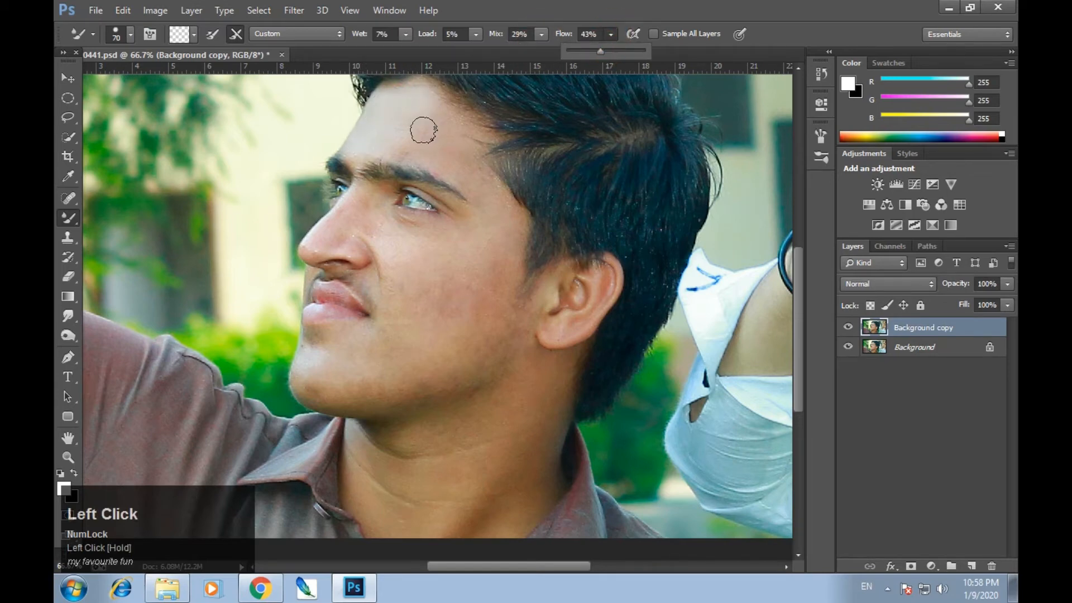
# - Smooth the forehead skin between the eyebrows and hairline with Mixer Brush strokes, adjusting the size to about 60 px
pyautogui.hotkey('ctrl', '+')
pyautogui.press('space')
pyautogui.press(']')
pyautogui.press(']')
pyautogui.moveTo(465, 180)
pyautogui.mouseDown()
pyautogui.moveTo(530, 332)
pyautogui.moveTo(431, 196)
pyautogui.moveTo(475, 187)
pyautogui.mouseUp()
pyautogui.moveTo(497, 163)
pyautogui.mouseDown()
pyautogui.moveTo(517, 214)
pyautogui.moveTo(540, 235)
pyautogui.mouseUp()
pyautogui.press('[')
pyautogui.press('[')
pyautogui.press('[')
pyautogui.moveTo(533, 187)
pyautogui.mouseDown()
pyautogui.moveTo(516, 158)
pyautogui.moveTo(504, 162)
pyautogui.moveTo(500, 135)
pyautogui.mouseUp()
pyautogui.click(461, 139)
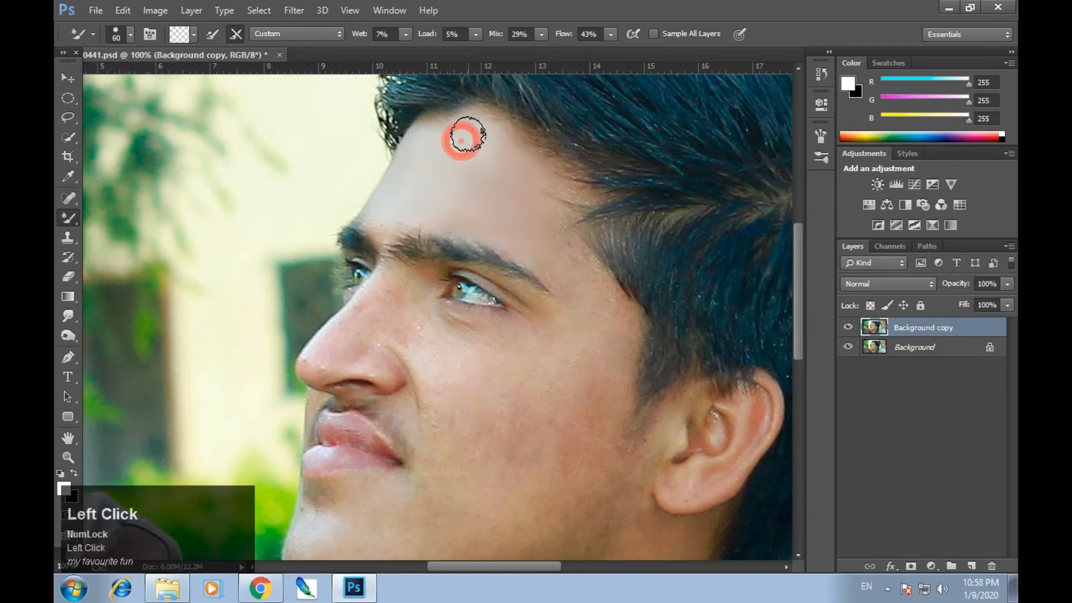
# - Smooth the forehead, temple and cheek up to the ear with Mixer Brush strokes, reducing the brush size to 50 px
pyautogui.click(440, 141)
pyautogui.moveTo(543, 208)
pyautogui.mouseDown()
pyautogui.moveTo(553, 249)
pyautogui.moveTo(590, 294)
pyautogui.moveTo(556, 255)
pyautogui.moveTo(588, 296)
pyautogui.moveTo(561, 221)
pyautogui.moveTo(542, 207)
pyautogui.moveTo(595, 279)
pyautogui.moveTo(605, 264)
pyautogui.moveTo(566, 273)
pyautogui.moveTo(574, 259)
pyautogui.moveTo(501, 290)
pyautogui.moveTo(466, 282)
pyautogui.moveTo(437, 292)
pyautogui.moveTo(470, 336)
pyautogui.moveTo(509, 318)
pyautogui.moveTo(543, 350)
pyautogui.moveTo(565, 352)
pyautogui.moveTo(568, 338)
pyautogui.moveTo(507, 370)
pyautogui.moveTo(499, 348)
pyautogui.moveTo(469, 368)
pyautogui.moveTo(535, 408)
pyautogui.moveTo(586, 328)
pyautogui.mouseUp()
pyautogui.scroll(-2, 576, 273)
pyautogui.press(']')
pyautogui.press(']')
pyautogui.press(']')
pyautogui.press(']')
pyautogui.press(']')
pyautogui.press('[')
pyautogui.press('[')
pyautogui.press('[')
pyautogui.press('[')
pyautogui.press('[')
pyautogui.press('[')
pyautogui.moveTo(612, 291); pyautogui.dragTo(619, 312)
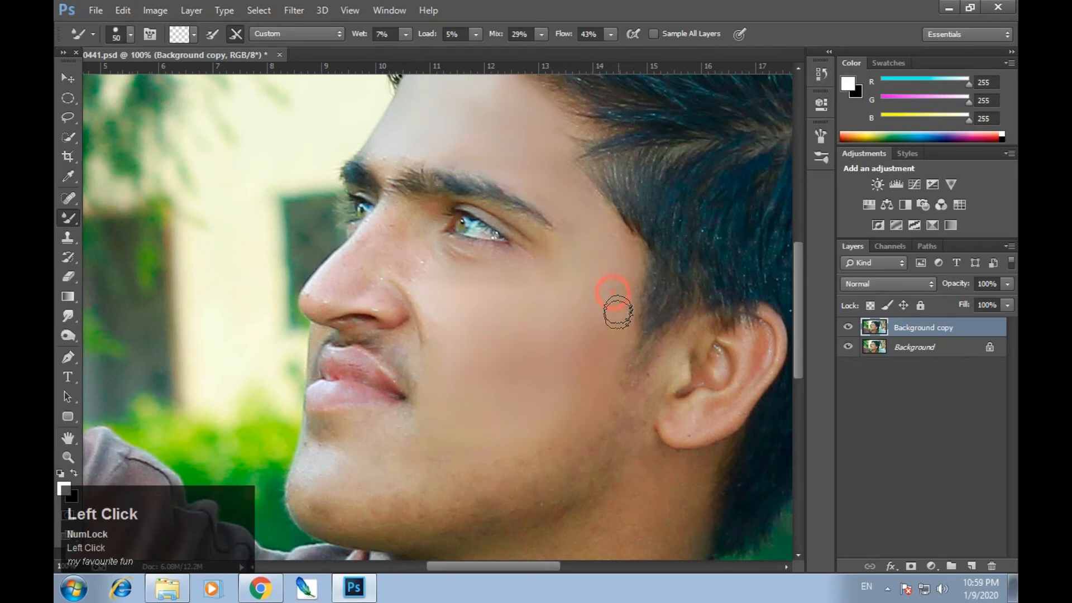
# - Enlarge the Mixer Brush and blend the skin across the cheek, jaw and chin
pyautogui.hotkey('ctrl', '-')
pyautogui.press(']')
pyautogui.press(']')
pyautogui.moveTo(489, 295)
pyautogui.mouseDown()
pyautogui.moveTo(448, 300)
pyautogui.moveTo(454, 347)
pyautogui.mouseUp()
pyautogui.moveTo(498, 369); pyautogui.dragTo(501, 347)
pyautogui.moveTo(524, 387)
pyautogui.mouseDown()
pyautogui.moveTo(458, 393)
pyautogui.moveTo(465, 365)
pyautogui.moveTo(522, 383)
pyautogui.moveTo(528, 369)
pyautogui.mouseUp()
pyautogui.moveTo(518, 365)
pyautogui.mouseDown()
pyautogui.moveTo(493, 360)
pyautogui.moveTo(538, 344)
pyautogui.moveTo(522, 283)
pyautogui.moveTo(483, 275)
pyautogui.moveTo(532, 280)
pyautogui.moveTo(477, 340)
pyautogui.moveTo(558, 306)
pyautogui.mouseUp()
# - Set the Mixer Brush to 50 px with 23% mix and 33% flow
pyautogui.hotkey('ctrl', '-')
pyautogui.press(']')
pyautogui.press(']')
pyautogui.press(']')
pyautogui.press('[')
pyautogui.press('[')
pyautogui.press('[')
pyautogui.press('[')
pyautogui.press('[')
pyautogui.press('[')
pyautogui.press('[')
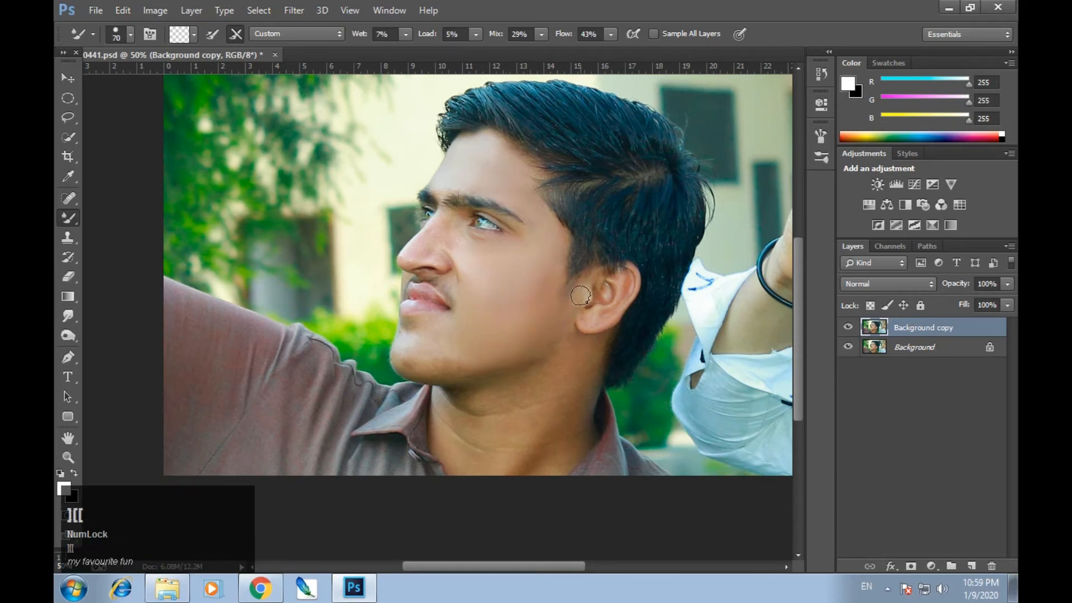
pyautogui.click(542, 37)
pyautogui.click(539, 51)
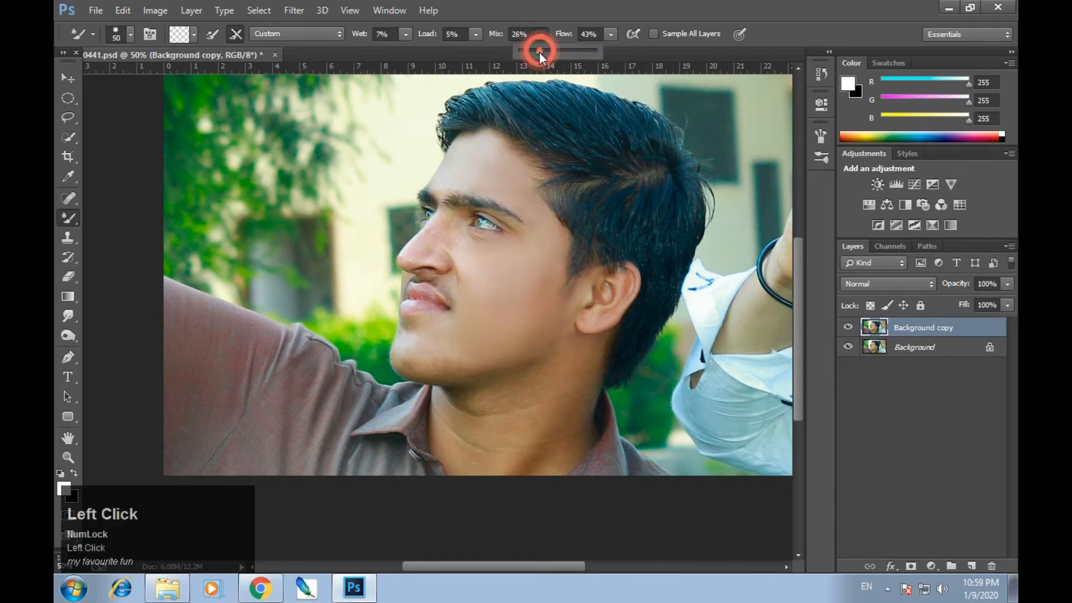
pyautogui.click(610, 35)
pyautogui.click(605, 51)
pyautogui.moveTo(541, 37); pyautogui.dragTo(541, 52)
# - Blend the skin below the mouth and on the chin with a slightly larger Mixer Brush
pyautogui.press('space')
pyautogui.moveTo(536, 214); pyautogui.dragTo(548, 175)
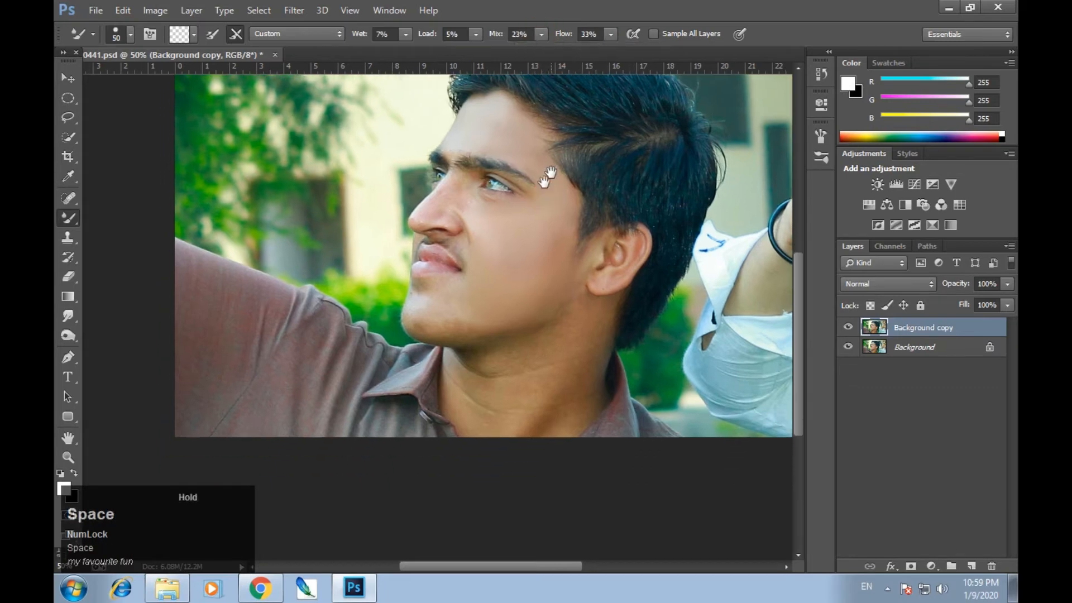
pyautogui.press(']')
pyautogui.moveTo(447, 289)
pyautogui.mouseDown()
pyautogui.moveTo(425, 293)
pyautogui.moveTo(418, 325)
pyautogui.moveTo(421, 265)
pyautogui.moveTo(461, 271)
pyautogui.moveTo(451, 273)
pyautogui.mouseUp()
pyautogui.click(453, 294)
pyautogui.press('space')
pyautogui.press('space')
pyautogui.moveTo(491, 292)
pyautogui.mouseDown()
pyautogui.moveTo(482, 266)
pyautogui.moveTo(520, 251)
pyautogui.moveTo(550, 284)
pyautogui.moveTo(532, 222)
pyautogui.moveTo(430, 267)
pyautogui.mouseUp()
# - Enlarge the Mixer Brush further and blend the cheek and lower face toward the jawline
pyautogui.press(']')
pyautogui.press(']')
pyautogui.hotkey('ctrl', '=')
pyautogui.press('space')
pyautogui.click(600, 183)
pyautogui.click(595, 244)
pyautogui.moveTo(454, 279)
pyautogui.mouseDown()
pyautogui.moveTo(436, 266)
pyautogui.moveTo(497, 287)
pyautogui.moveTo(502, 311)
pyautogui.moveTo(443, 304)
pyautogui.mouseUp()
pyautogui.press('space')
pyautogui.moveTo(536, 306); pyautogui.dragTo(477, 271)
pyautogui.moveTo(564, 198); pyautogui.dragTo(536, 261)
pyautogui.moveTo(567, 223)
pyautogui.mouseDown()
pyautogui.moveTo(524, 294)
pyautogui.moveTo(500, 295)
pyautogui.mouseUp()
# - Reduce the Mixer Brush to 60 px and smooth the jawline below the ear
pyautogui.hotkey('ctrl', '=')
pyautogui.hotkey('ctrl', '=')
pyautogui.press('space')
pyautogui.moveTo(642, 89); pyautogui.dragTo(560, 354)
pyautogui.press('[')
pyautogui.press('[')
pyautogui.click(450, 366)
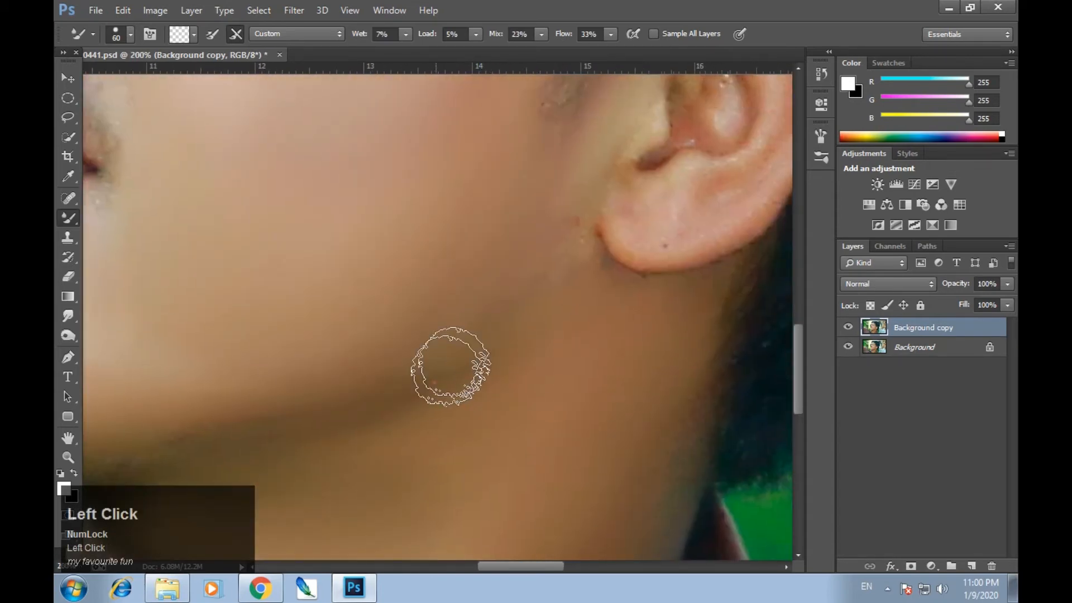
# - Smooth the side of the neck and the shadowed skin under the jaw with Mixer Brush strokes
pyautogui.press('[')
pyautogui.moveTo(560, 240)
pyautogui.mouseDown()
pyautogui.moveTo(665, 419)
pyautogui.moveTo(669, 511)
pyautogui.mouseUp()
pyautogui.press('space')
pyautogui.moveTo(614, 438); pyautogui.dragTo(657, 330)
pyautogui.press('space')
pyautogui.moveTo(352, 332); pyautogui.dragTo(436, 334)
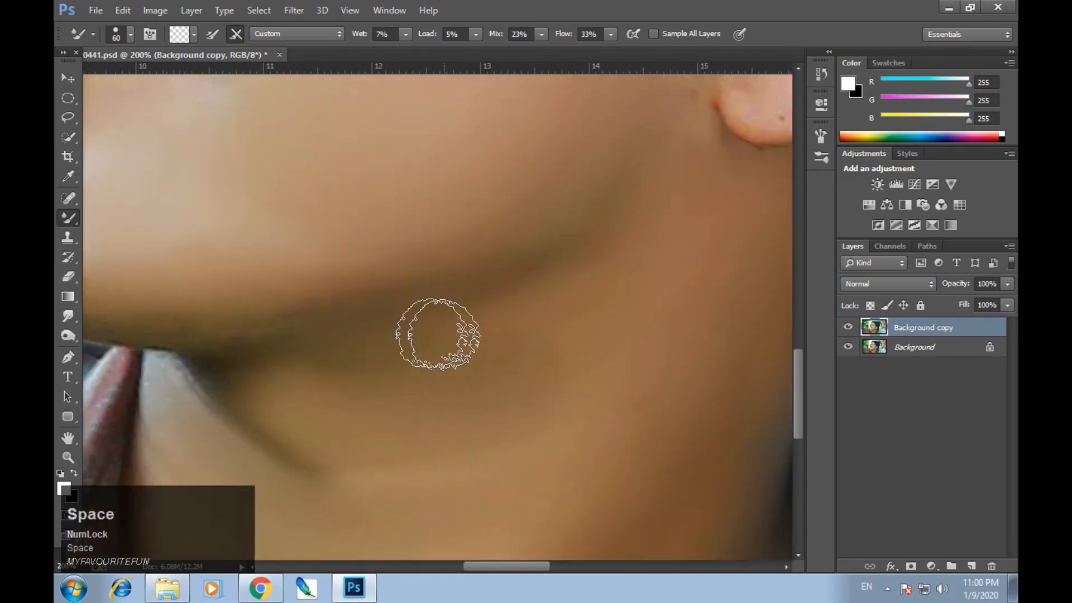
pyautogui.press('space')
pyautogui.moveTo(217, 296); pyautogui.dragTo(464, 304)
pyautogui.press('space')
pyautogui.moveTo(583, 315); pyautogui.dragTo(497, 366)
# - Smooth the chin and the skin beneath the lower lip with the 60 px Mixer Brush
pyautogui.press('space')
pyautogui.moveTo(354, 164); pyautogui.dragTo(432, 282)
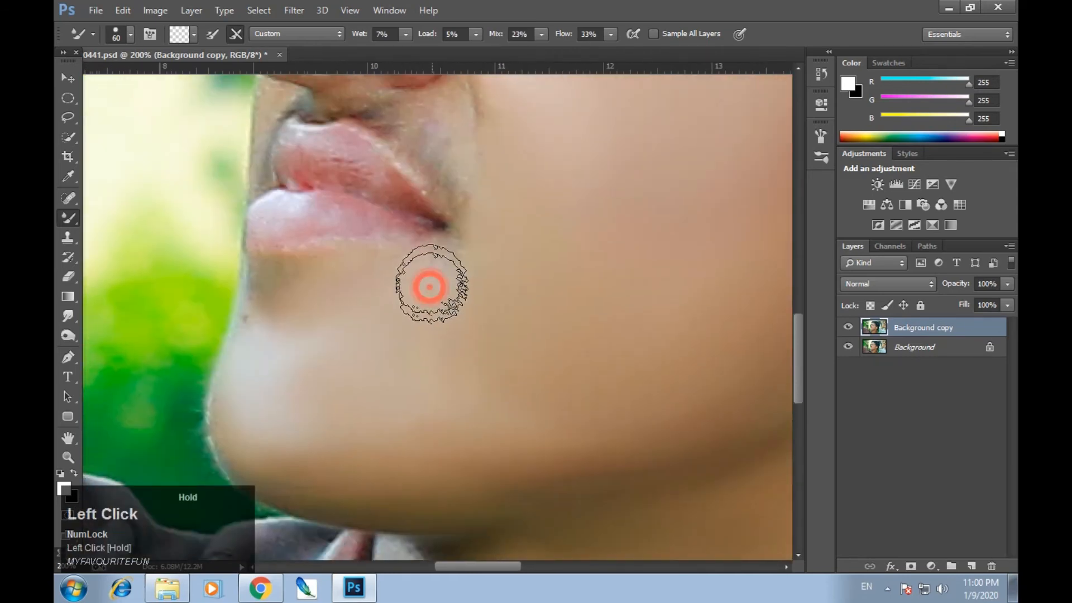
pyautogui.press('space')
pyautogui.moveTo(277, 288)
pyautogui.mouseDown()
pyautogui.moveTo(359, 350)
pyautogui.moveTo(344, 397)
pyautogui.mouseUp()
pyautogui.press('space')
pyautogui.moveTo(387, 442); pyautogui.dragTo(404, 354)
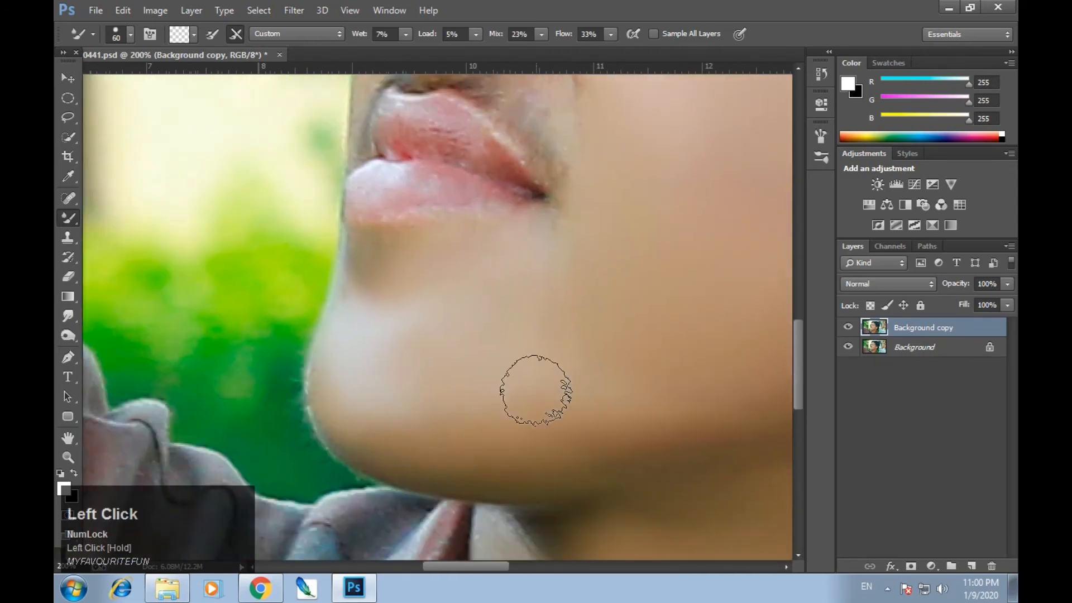
# - Smooth the bridge and side of the nose with Mixer Brush strokes, adjusting the size between 45 and 60 px
pyautogui.press('space')
pyautogui.moveTo(542, 318); pyautogui.dragTo(510, 500)
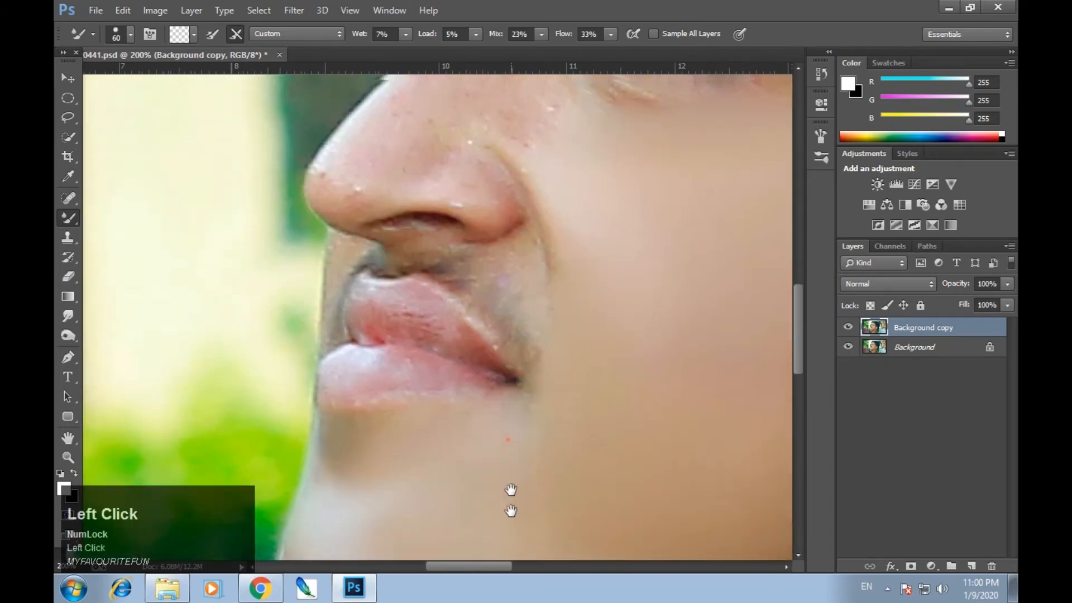
pyautogui.press('space')
pyautogui.moveTo(594, 304); pyautogui.dragTo(603, 412)
pyautogui.press('[')
pyautogui.press('[')
pyautogui.press('space')
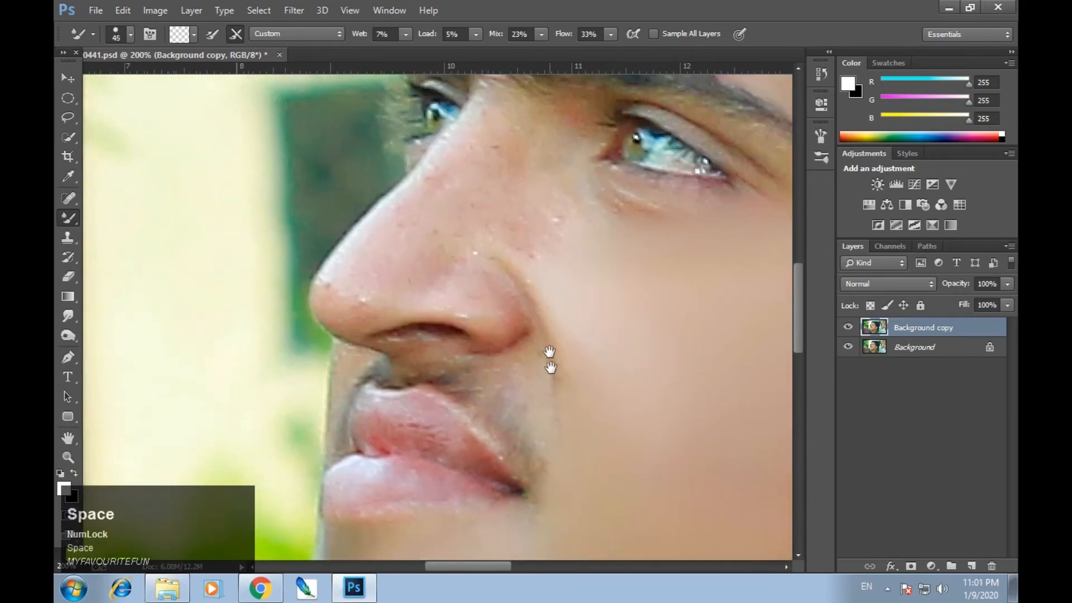
pyautogui.moveTo(551, 351); pyautogui.dragTo(518, 427)
pyautogui.hotkey('ctrl', '-')
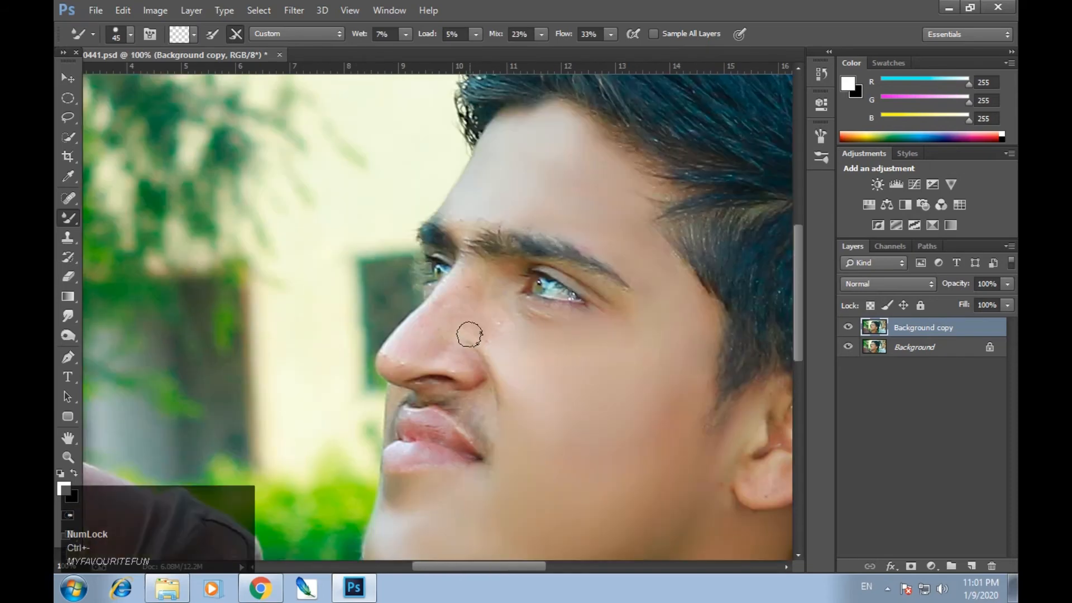
pyautogui.press(']')
pyautogui.press(']')
pyautogui.press('[')
pyautogui.click(469, 281)
pyautogui.moveTo(447, 301); pyautogui.dragTo(404, 345)
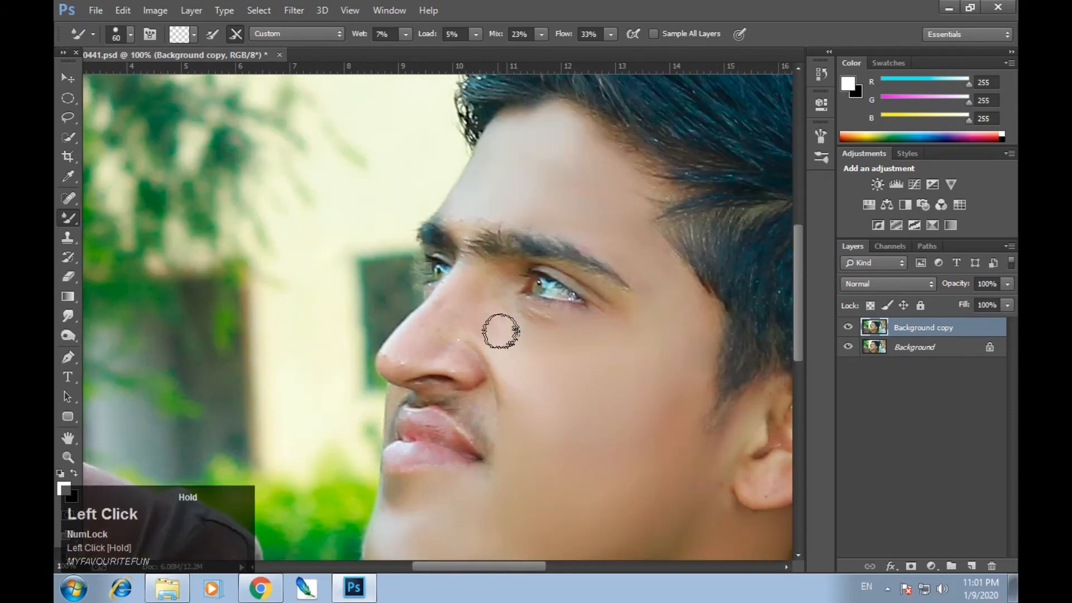
pyautogui.click(490, 284)
# - Set the Mixer Brush to 70 px with 15% mix and 26% flow
pyautogui.press('[')
pyautogui.press(']')
pyautogui.press(']')
pyautogui.press(']')
pyautogui.press(']')
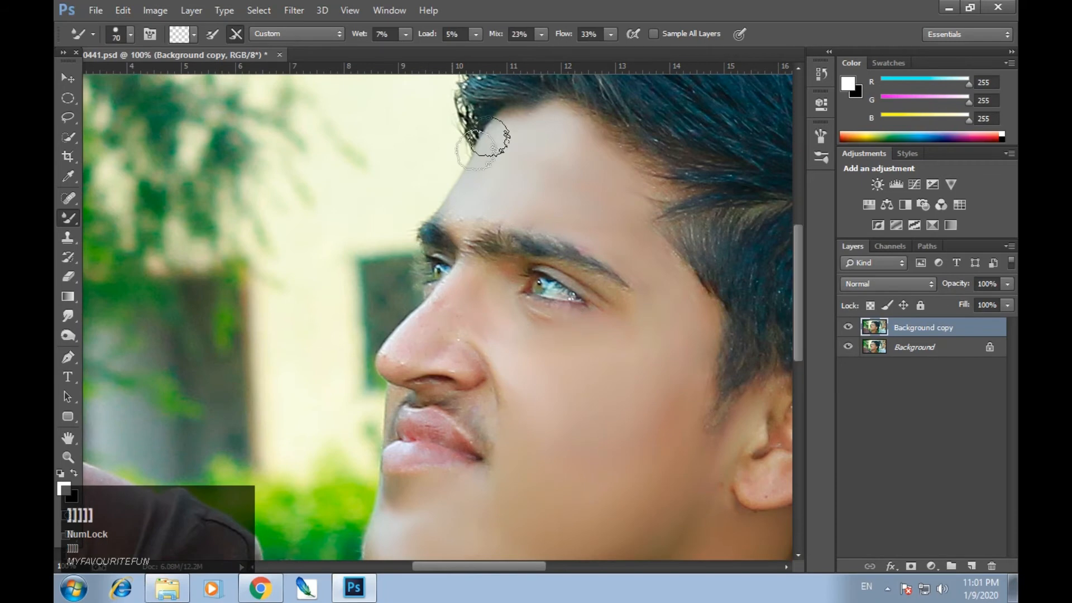
pyautogui.click(541, 34)
pyautogui.click(610, 35)
pyautogui.moveTo(611, 51); pyautogui.dragTo(604, 51)
# - Blend the nose bridge and the adjoining cheek skin below the eye, reducing the Mixer Brush size for the finer strokes
pyautogui.press('space')
pyautogui.click(634, 208)
pyautogui.press('space')
pyautogui.moveTo(655, 261); pyautogui.dragTo(678, 168)
pyautogui.moveTo(451, 227)
pyautogui.mouseDown()
pyautogui.moveTo(421, 258)
pyautogui.moveTo(499, 250)
pyautogui.moveTo(488, 263)
pyautogui.moveTo(505, 301)
pyautogui.moveTo(517, 280)
pyautogui.moveTo(548, 271)
pyautogui.mouseUp()
pyautogui.press('[')
pyautogui.press('[')
pyautogui.press('[')
pyautogui.press('space')
pyautogui.moveTo(443, 261); pyautogui.dragTo(441, 244)
pyautogui.moveTo(459, 239)
pyautogui.mouseDown()
pyautogui.moveTo(494, 208)
pyautogui.moveTo(524, 203)
pyautogui.moveTo(527, 224)
pyautogui.moveTo(535, 180)
pyautogui.mouseUp()
# - Enlarge the Mixer Brush to 60 px and smooth the tip of the nose
pyautogui.press(']')
pyautogui.press(']')
pyautogui.press('space')
pyautogui.moveTo(490, 214); pyautogui.dragTo(523, 210)
pyautogui.click(478, 255)
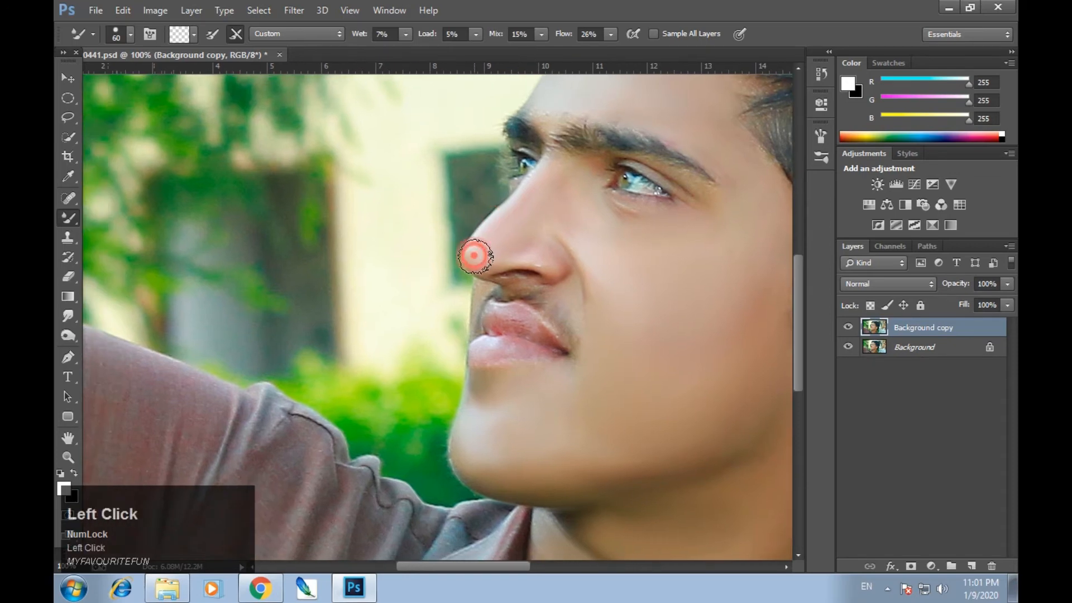
# - Reduce the Mixer Brush to 45 px and smooth the lips and the skin under the nose
pyautogui.press('space')
pyautogui.moveTo(503, 344)
pyautogui.mouseDown()
pyautogui.moveTo(493, 276)
pyautogui.moveTo(530, 307)
pyautogui.mouseUp()
pyautogui.press('[')
pyautogui.press('[')
pyautogui.press('[')
pyautogui.click(470, 241)
pyautogui.click(479, 305)
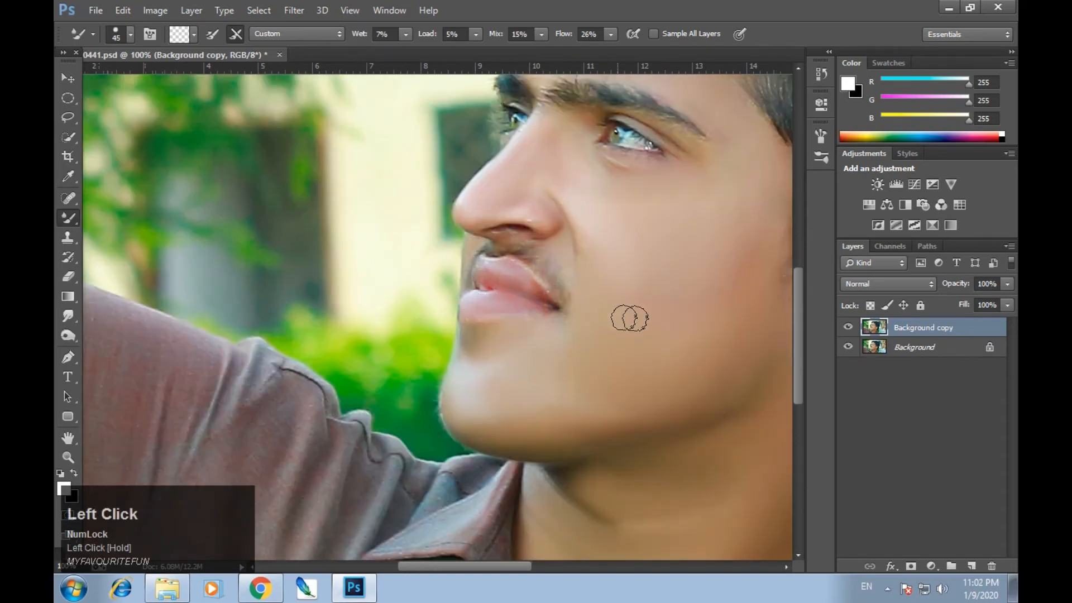
# - Smooth the skin in front of the ear and beside the earlobe with Mixer Brush strokes
pyautogui.press(']')
pyautogui.press(']')
pyautogui.press(']')
pyautogui.press('space')
pyautogui.moveTo(785, 307); pyautogui.dragTo(599, 255)
pyautogui.moveTo(590, 186); pyautogui.dragTo(573, 238)
pyautogui.click(605, 275)
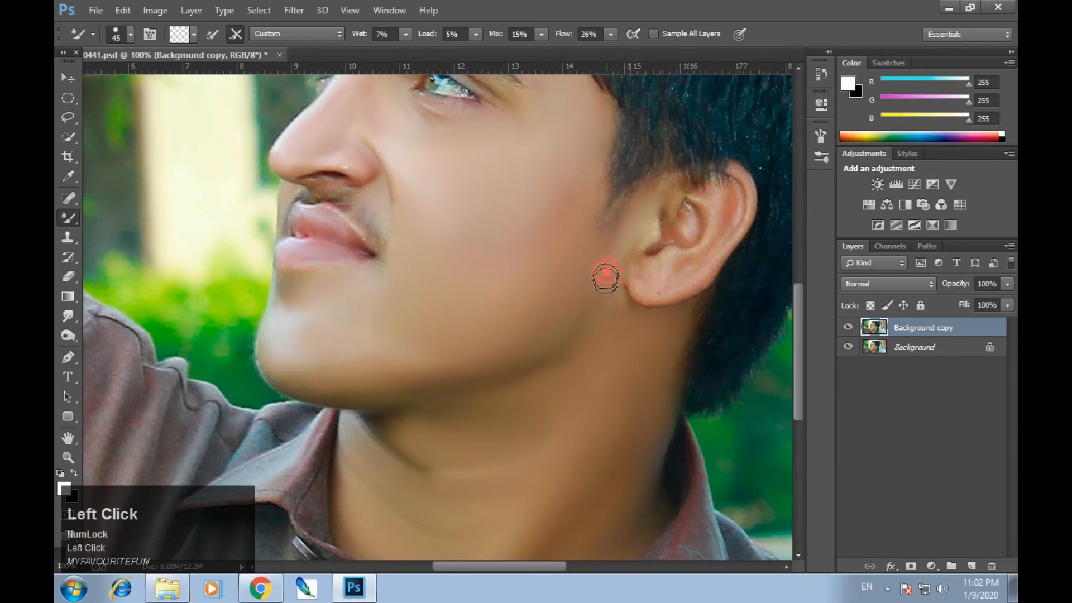
# - Enlarge the Mixer Brush to 100 px and blend the skin of the neck down to the shirt collar
pyautogui.press('space')
pyautogui.moveTo(478, 258); pyautogui.dragTo(534, 164)
pyautogui.press(']')
pyautogui.press(']')
pyautogui.press(']')
pyautogui.press(']')
pyautogui.moveTo(477, 268)
pyautogui.mouseDown()
pyautogui.moveTo(528, 266)
pyautogui.moveTo(374, 277)
pyautogui.mouseUp()
pyautogui.press('space')
pyautogui.moveTo(380, 362); pyautogui.dragTo(491, 258)
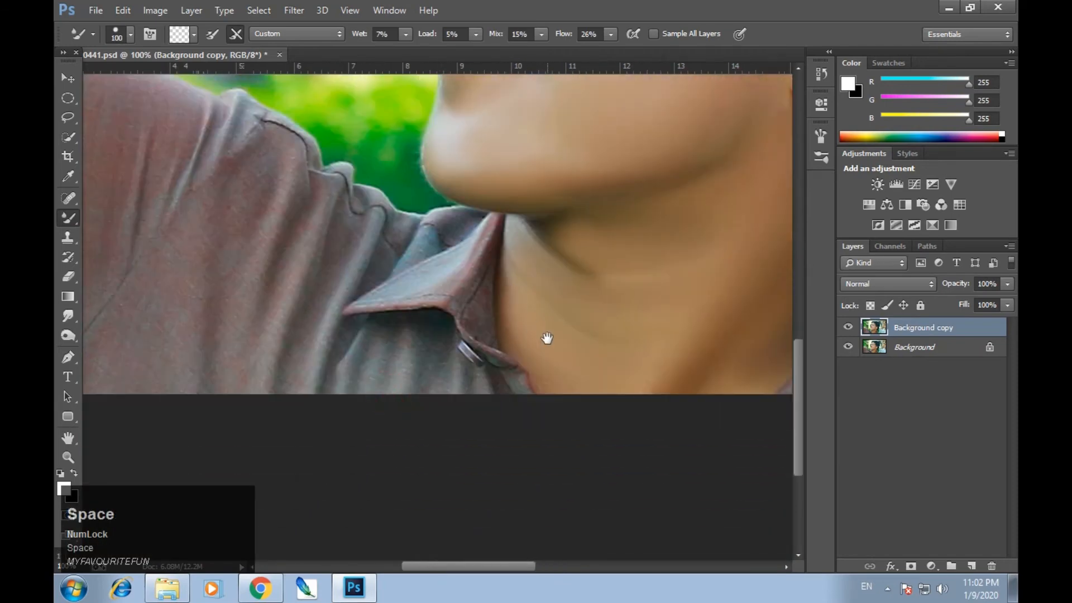
pyautogui.moveTo(576, 294)
pyautogui.mouseDown()
pyautogui.moveTo(577, 273)
pyautogui.moveTo(624, 321)
pyautogui.mouseUp()
pyautogui.press('space')
pyautogui.moveTo(702, 385); pyautogui.dragTo(563, 293)
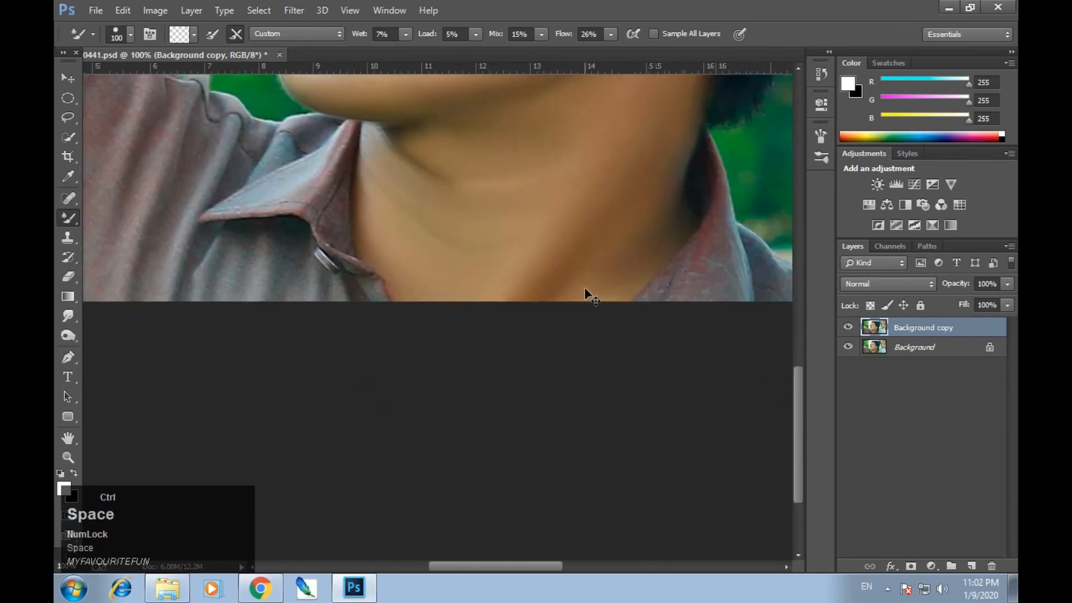
# - Open the Camera Raw Filter and set Contrast to +14, Highlights to -13, Whites to +15 and Blacks to -7
pyautogui.hotkey('ctrl', '-')
pyautogui.hotkey('ctrl', '-')
pyautogui.press('space')
pyautogui.moveTo(426, 302); pyautogui.dragTo(451, 286)
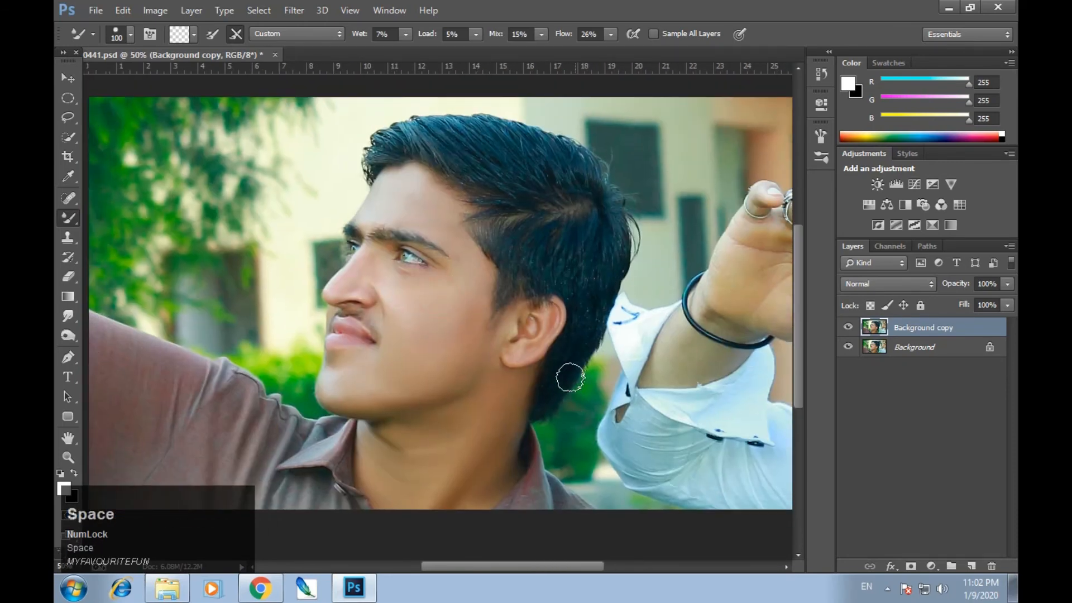
pyautogui.click(294, 10)
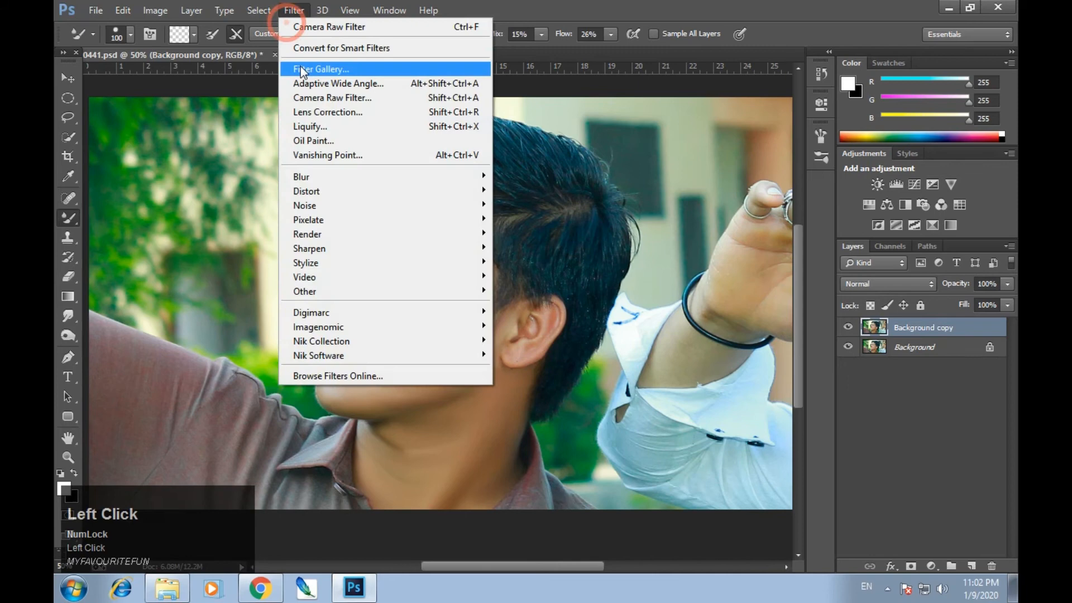
pyautogui.click(323, 100)
pyautogui.moveTo(822, 355); pyautogui.dragTo(835, 333)
pyautogui.click(833, 333)
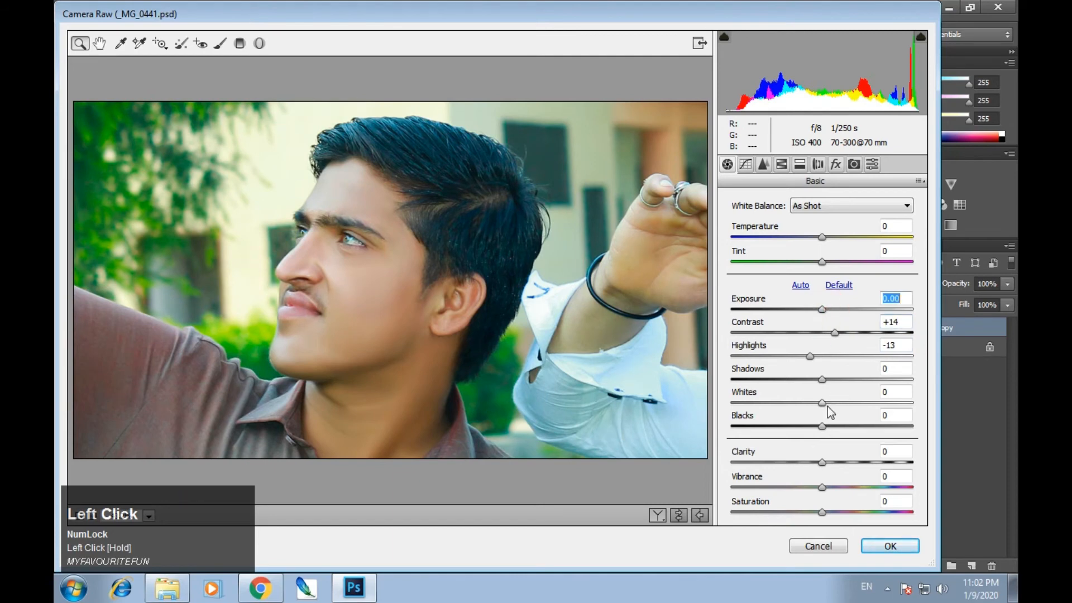
pyautogui.moveTo(833, 402); pyautogui.dragTo(817, 427)
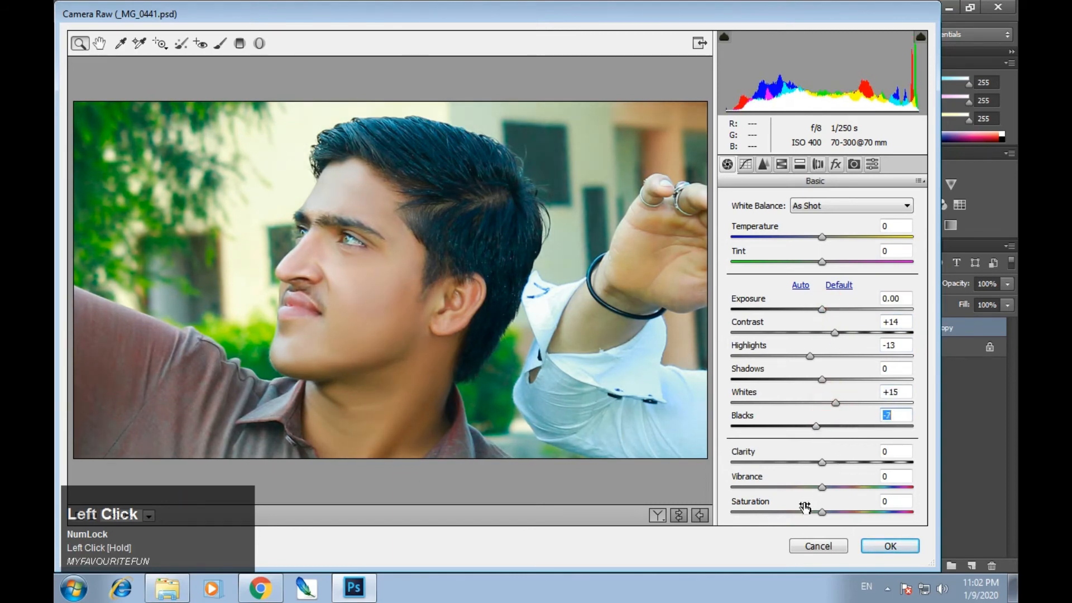
# - In the HSL adjustments, set the Oranges luminance to +22 and the Oranges saturation to -12
pyautogui.click(779, 166)
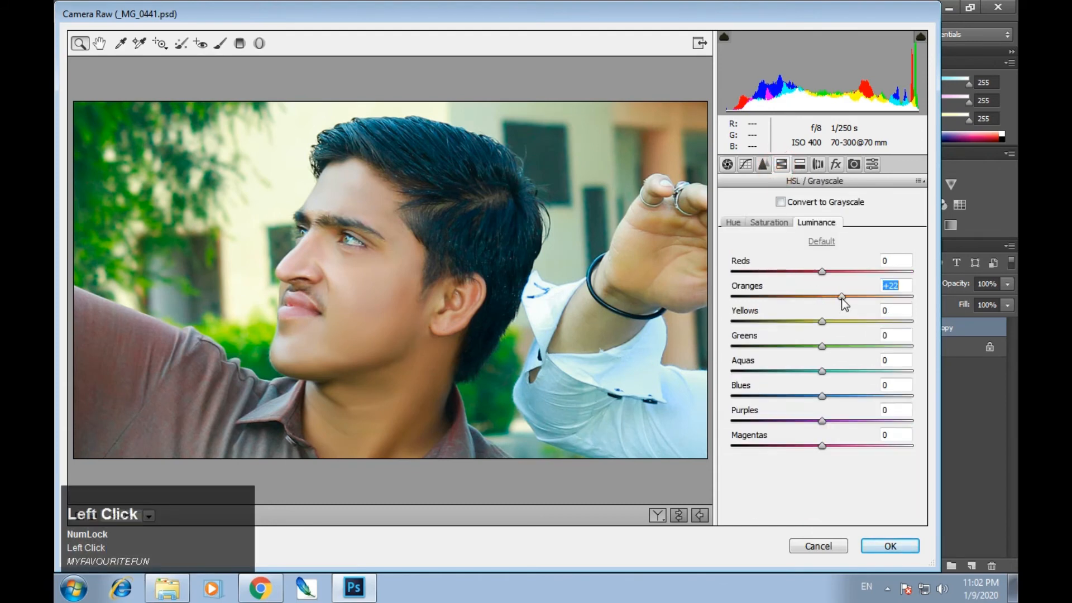
pyautogui.moveTo(841, 298); pyautogui.dragTo(811, 295)
pyautogui.click(756, 222)
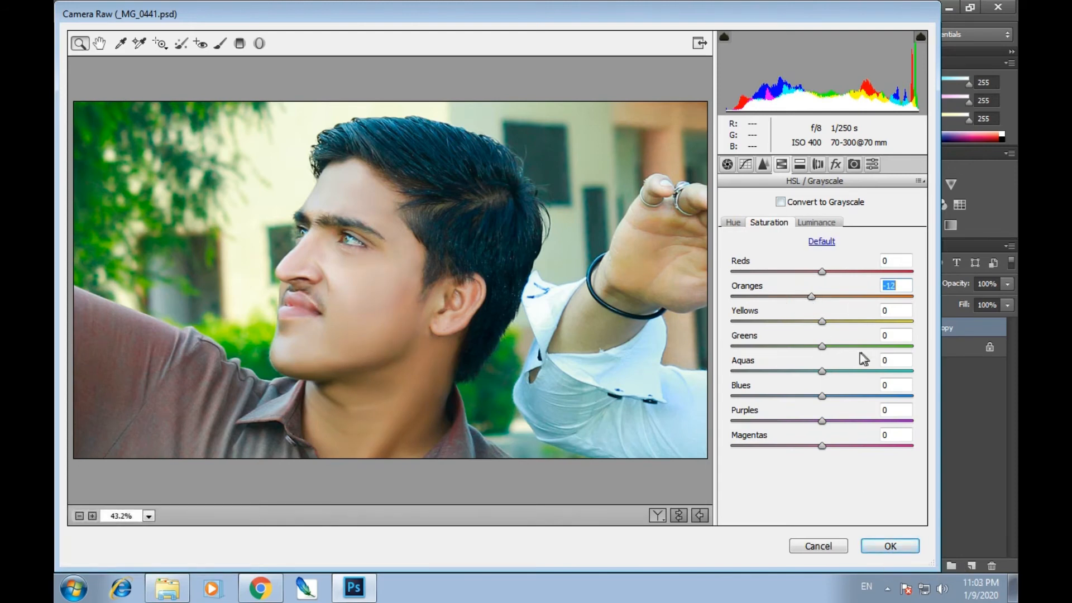
# - In the HSL adjustments, set the Greens hue to +18 and the Yellows hue to -28, and apply the Camera Raw Filter
pyautogui.moveTo(854, 346)
pyautogui.mouseDown()
pyautogui.moveTo(893, 347)
pyautogui.moveTo(836, 352)
pyautogui.moveTo(845, 353)
pyautogui.mouseUp()
pyautogui.click(806, 221)
pyautogui.click(739, 222)
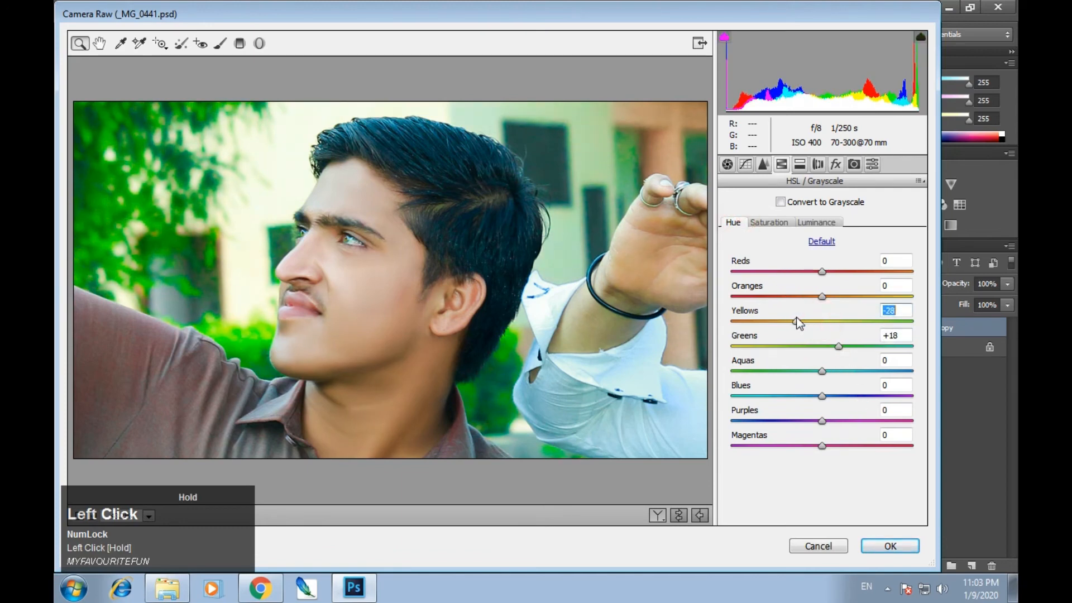
pyautogui.click(892, 543)
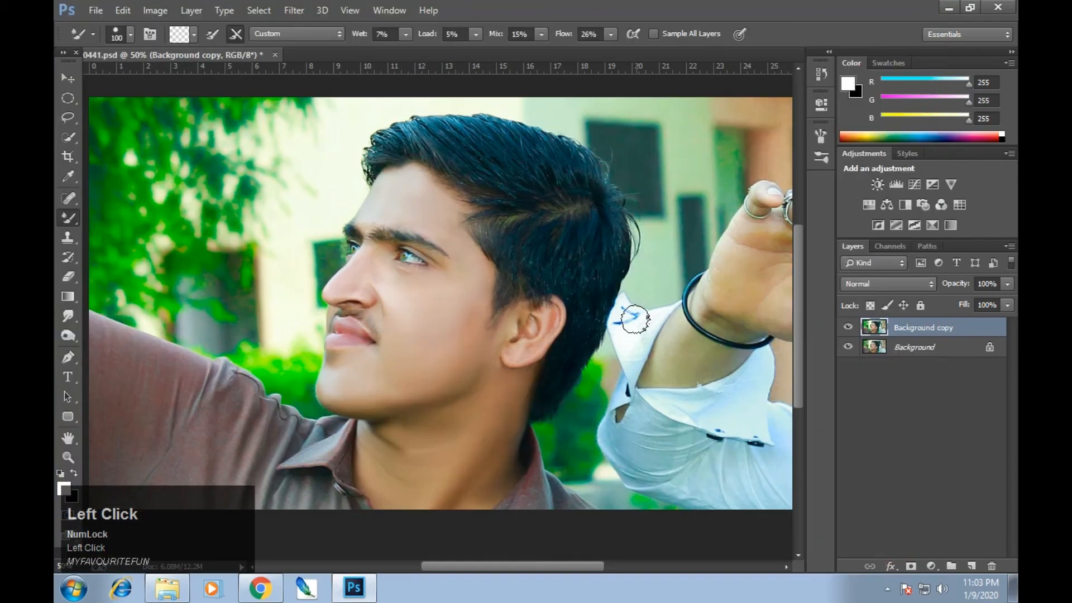
pyautogui.click(889, 591)
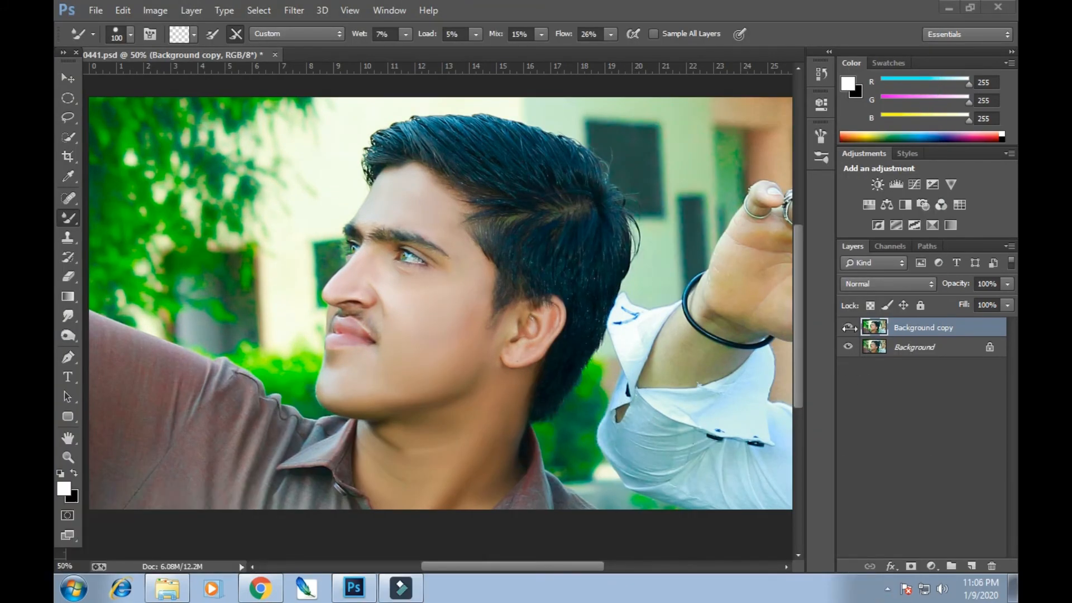
# - Compare the retouched portrait with the original by toggling the visibility of the Background copy layer
pyautogui.click(849, 328)
pyautogui.click(849, 328)
pyautogui.click(848, 328)
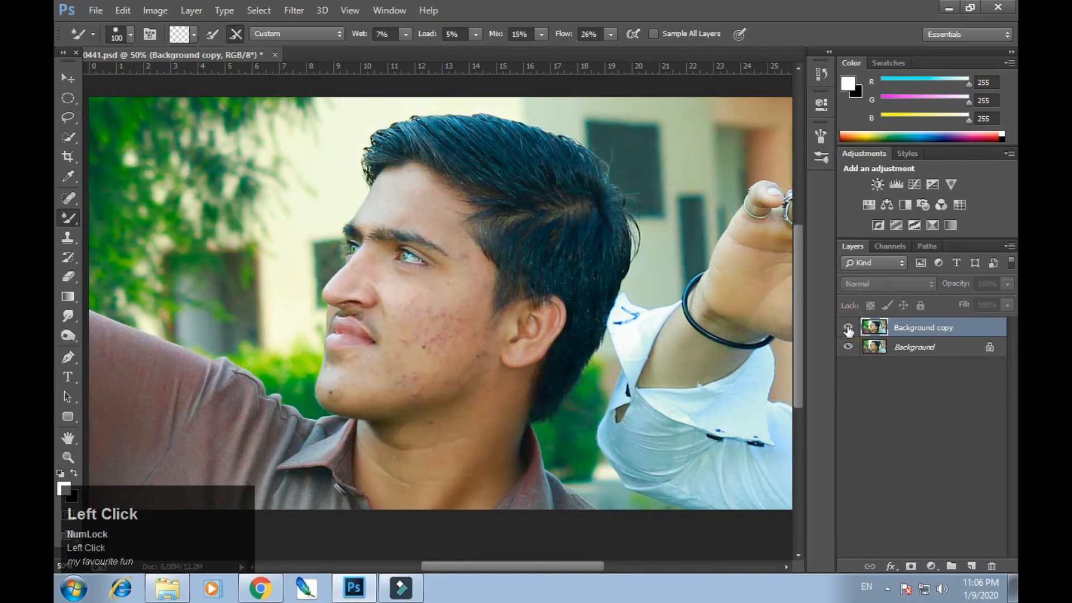
pyautogui.click(848, 327)
pyautogui.click(848, 328)
pyautogui.click(848, 329)
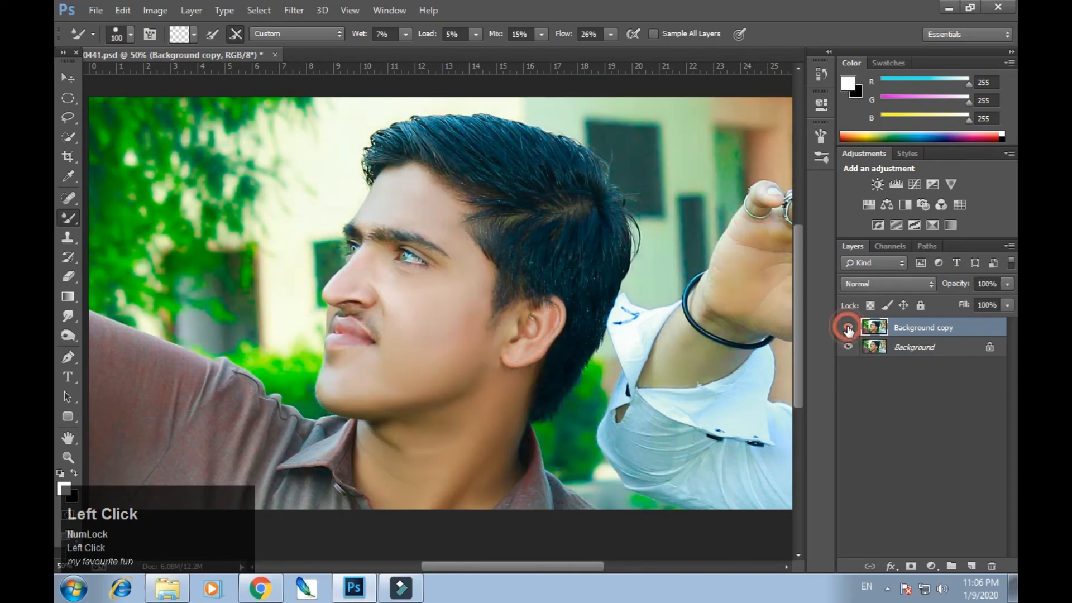
pyautogui.hotkey('ctrl', 's')
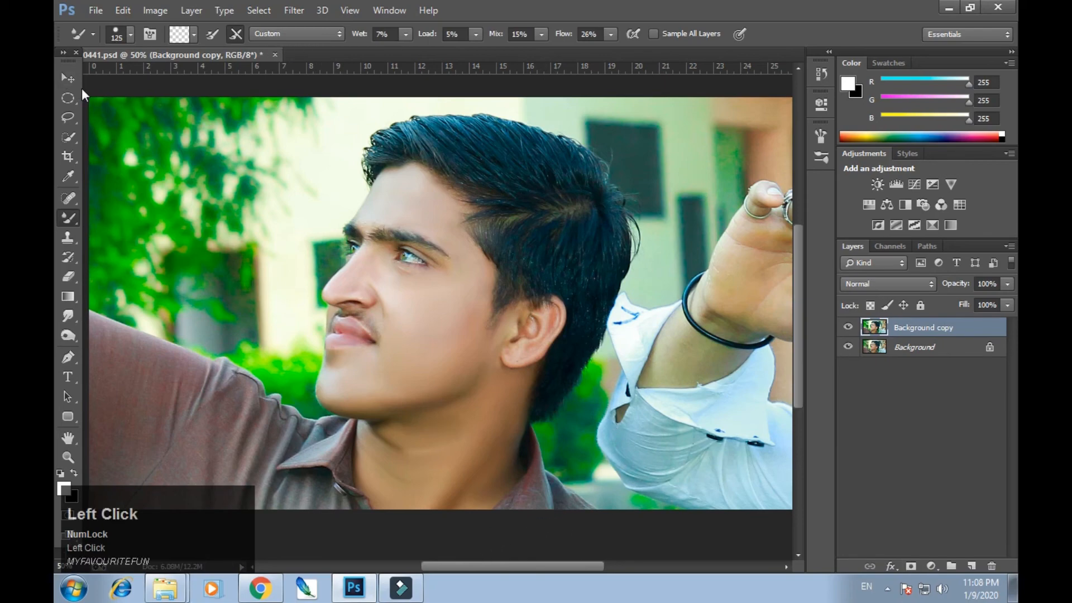
# - Open the Liquify filter and push the hair above the forehead and crown outward, enlarging the brush to 300 and 400
pyautogui.hotkey('ctrl', '-')
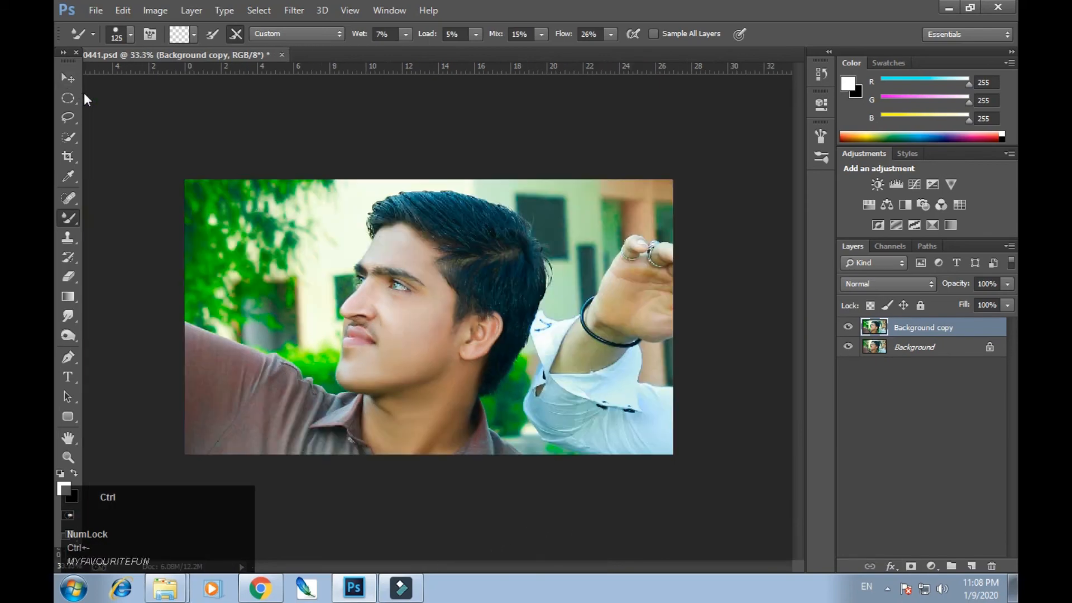
pyautogui.hotkey('ctrl', '=')
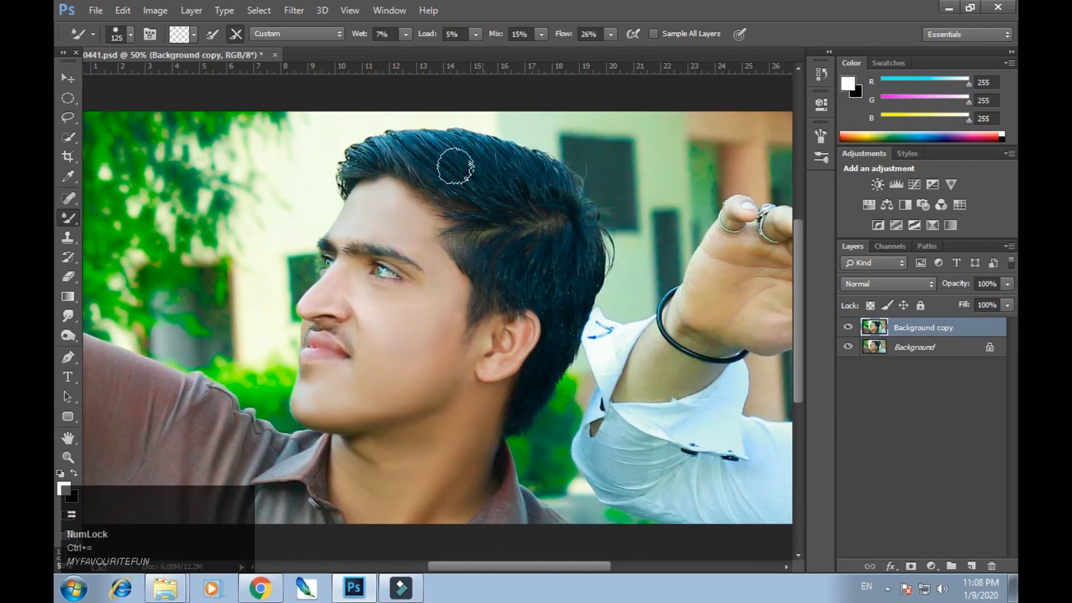
pyautogui.click(295, 10)
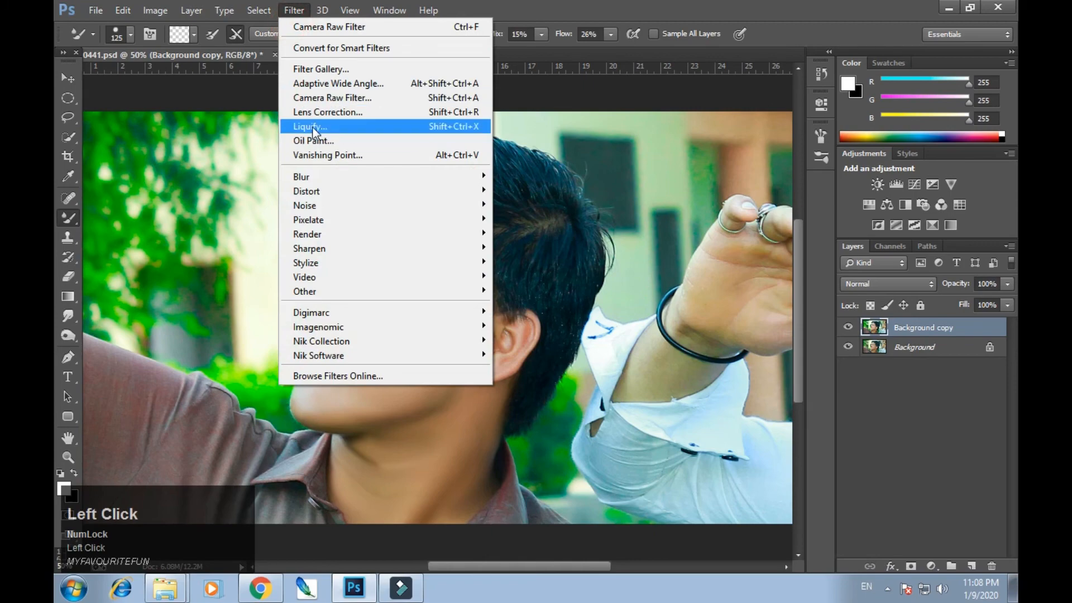
pyautogui.click(312, 126)
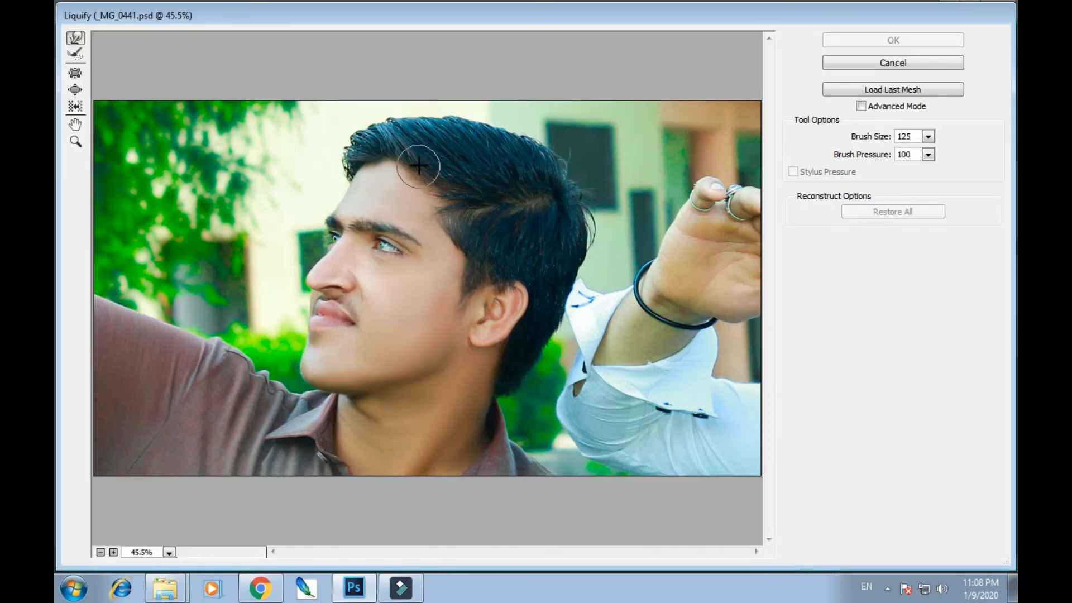
pyautogui.press(']')
pyautogui.press(']')
pyautogui.press(']')
pyautogui.press(']')
pyautogui.press(']')
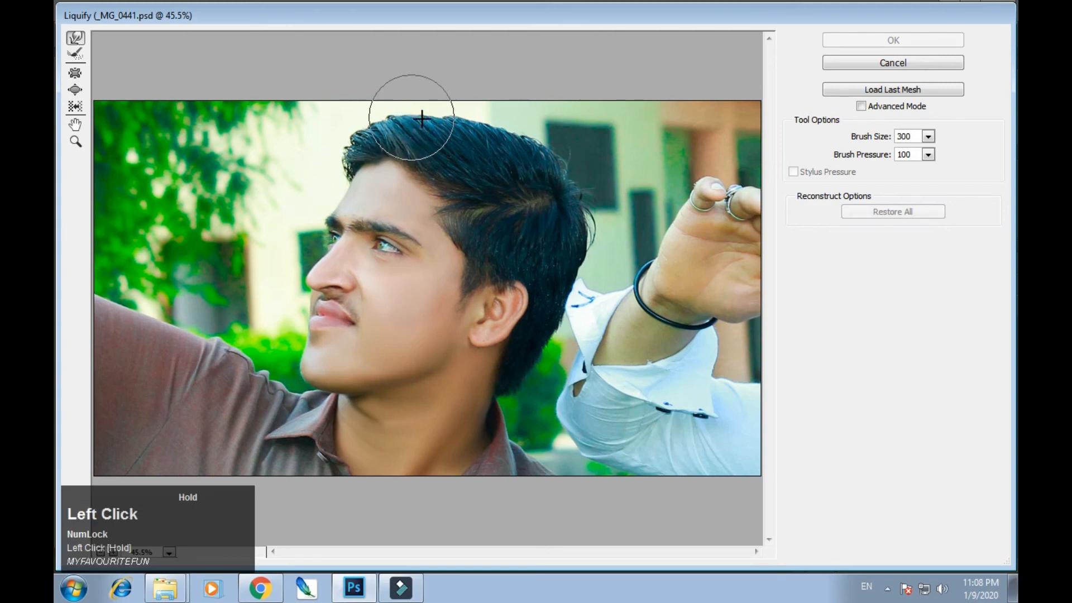
pyautogui.moveTo(411, 120); pyautogui.dragTo(539, 136)
pyautogui.press(']')
pyautogui.moveTo(512, 130); pyautogui.dragTo(503, 124)
pyautogui.moveTo(436, 116)
pyautogui.mouseDown()
pyautogui.moveTo(379, 109)
pyautogui.moveTo(417, 93)
pyautogui.mouseUp()
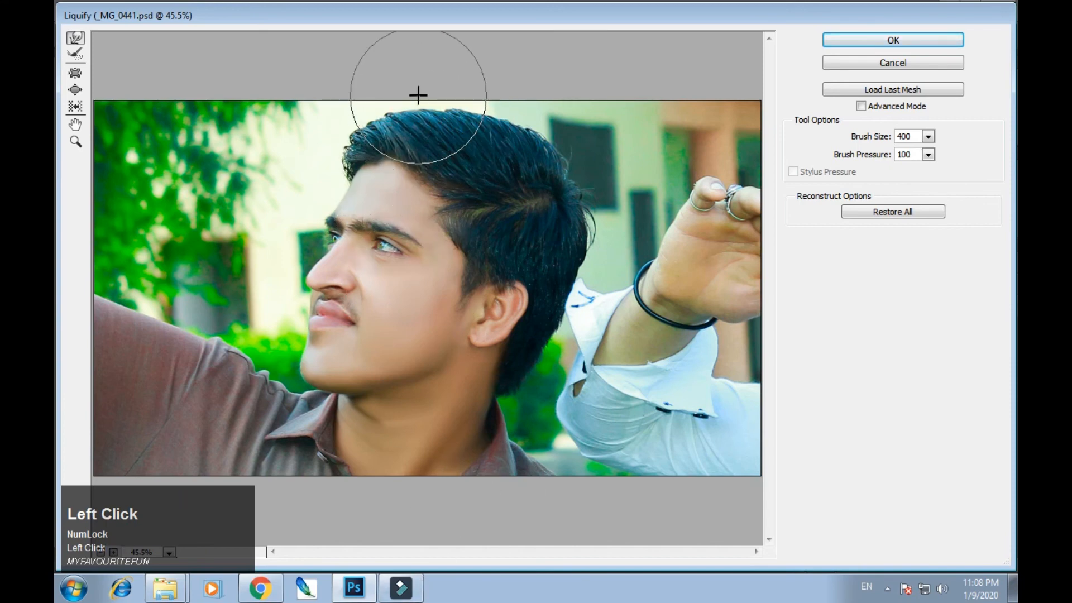
# - Raise the hair further along the top and back of the head with size 400 strokes and apply the Liquify filter
pyautogui.moveTo(501, 95); pyautogui.dragTo(500, 88)
pyautogui.moveTo(550, 123); pyautogui.dragTo(550, 117)
pyautogui.moveTo(485, 94); pyautogui.dragTo(424, 86)
pyautogui.moveTo(539, 107); pyautogui.dragTo(563, 136)
pyautogui.moveTo(601, 198); pyautogui.dragTo(598, 192)
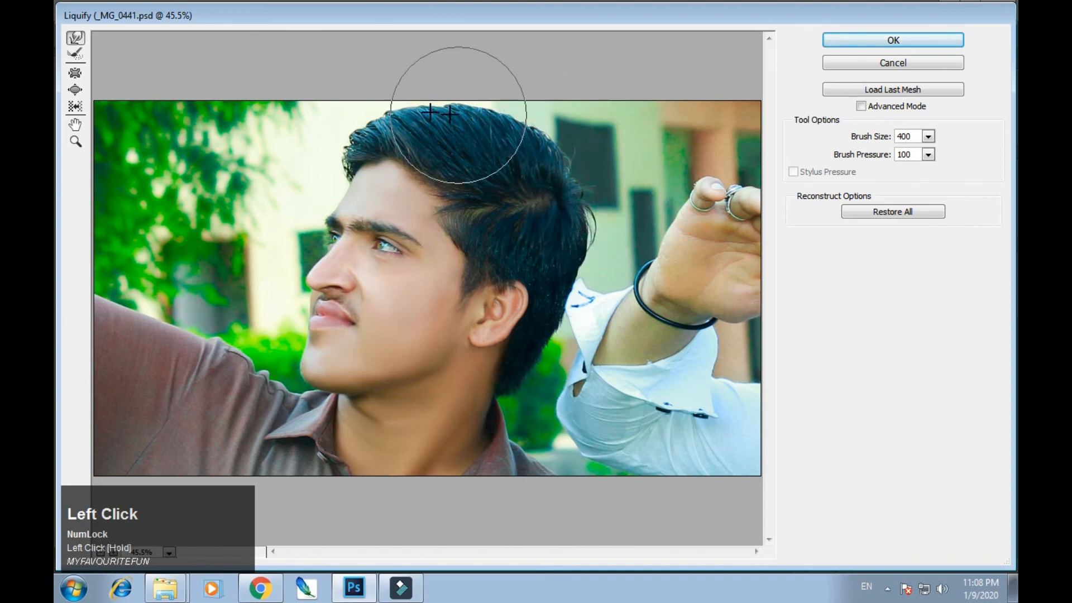
pyautogui.moveTo(454, 81); pyautogui.dragTo(455, 78)
pyautogui.moveTo(520, 94); pyautogui.dragTo(538, 104)
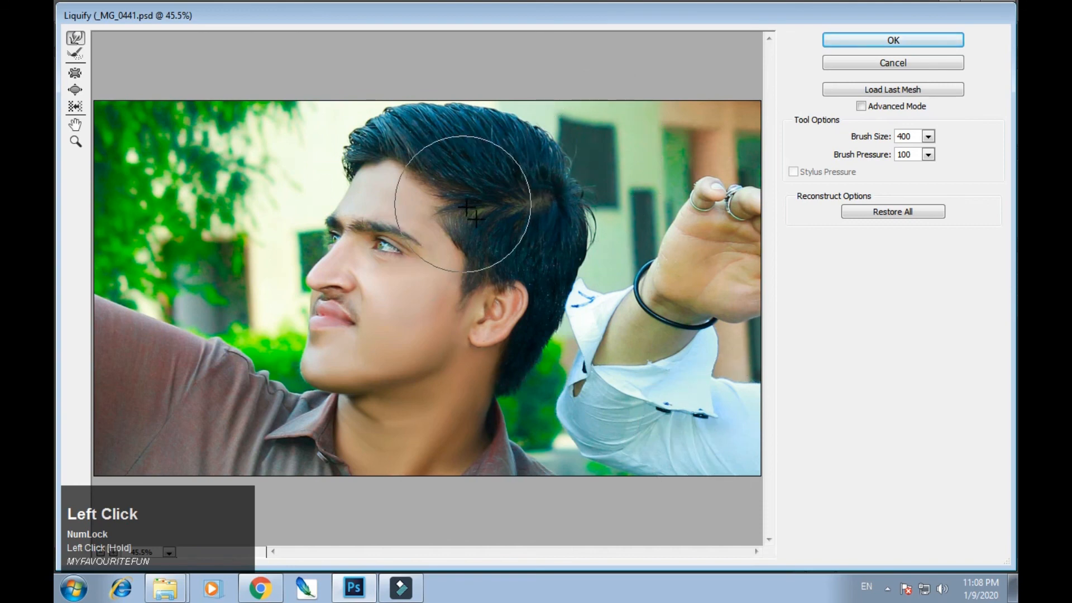
pyautogui.click(905, 41)
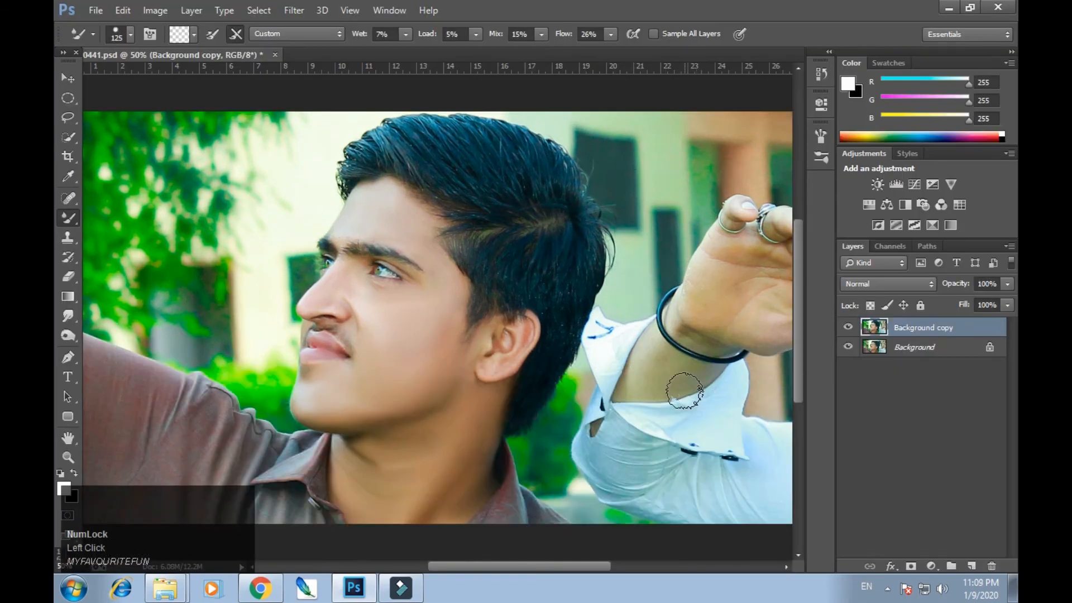
pyautogui.moveTo(678, 370)
pyautogui.mouseDown()
pyautogui.moveTo(650, 373)
pyautogui.moveTo(661, 357)
pyautogui.moveTo(635, 380)
pyautogui.moveTo(697, 374)
pyautogui.moveTo(646, 368)
pyautogui.moveTo(645, 348)
pyautogui.moveTo(695, 341)
pyautogui.moveTo(743, 246)
pyautogui.mouseUp()
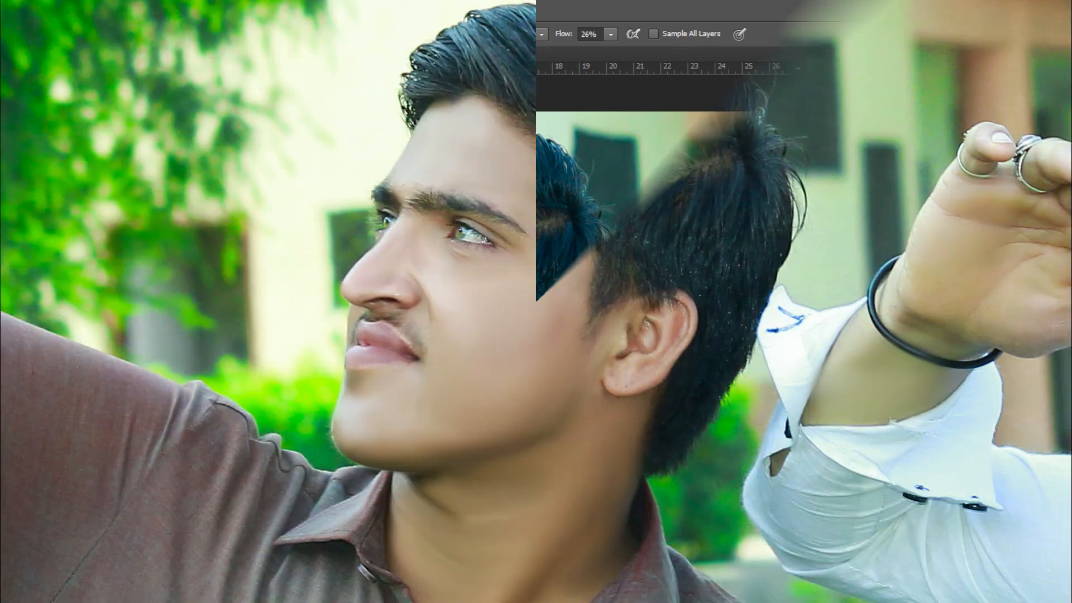